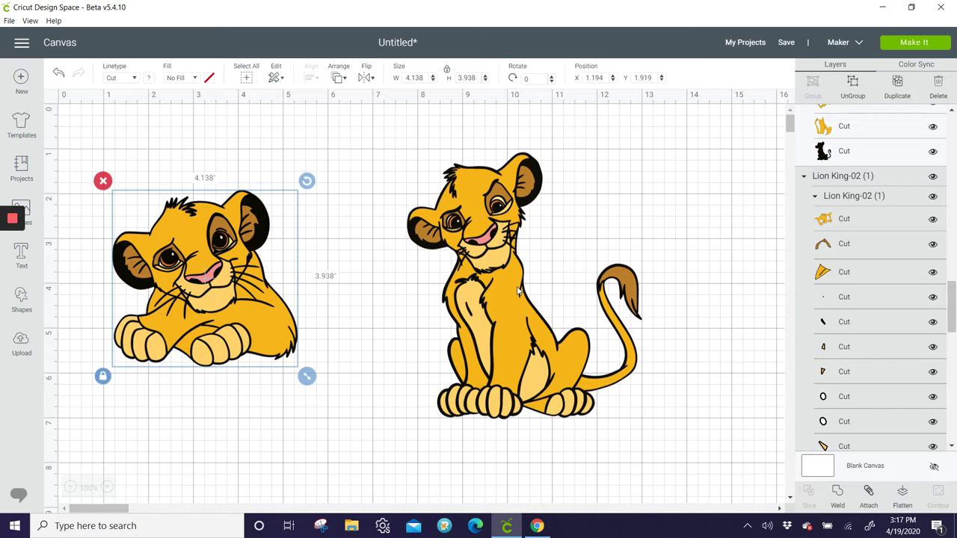
Move the sitting lion farther away from the lying lion and shrink the lying lion to about 3.47 by 3.3 inches
mouse_move(518, 292)
left_mouse_down()
mouse_move(519, 250)
mouse_move(504, 296)
left_mouse_up()
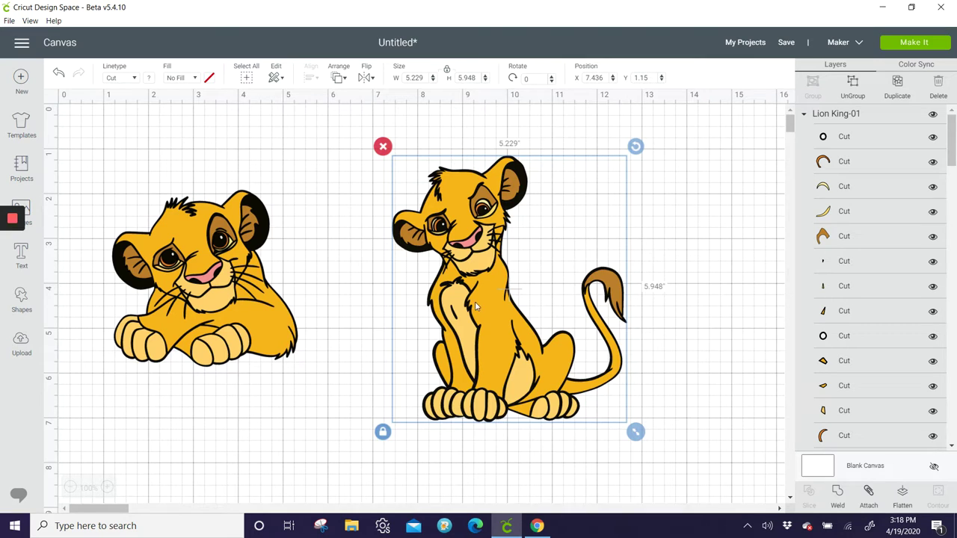
key("ctrl+z")
left_click(209, 310)
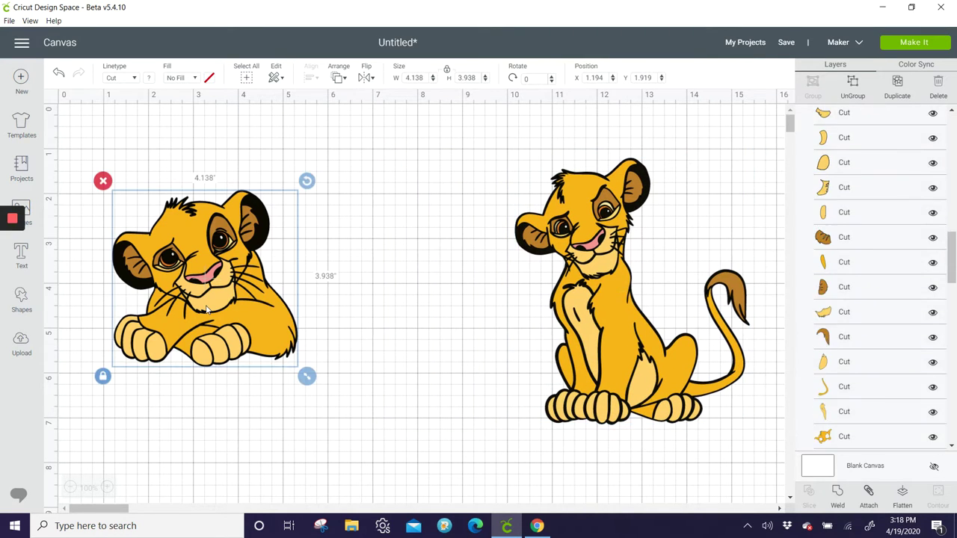
left_click_drag(309, 378, 279, 365)
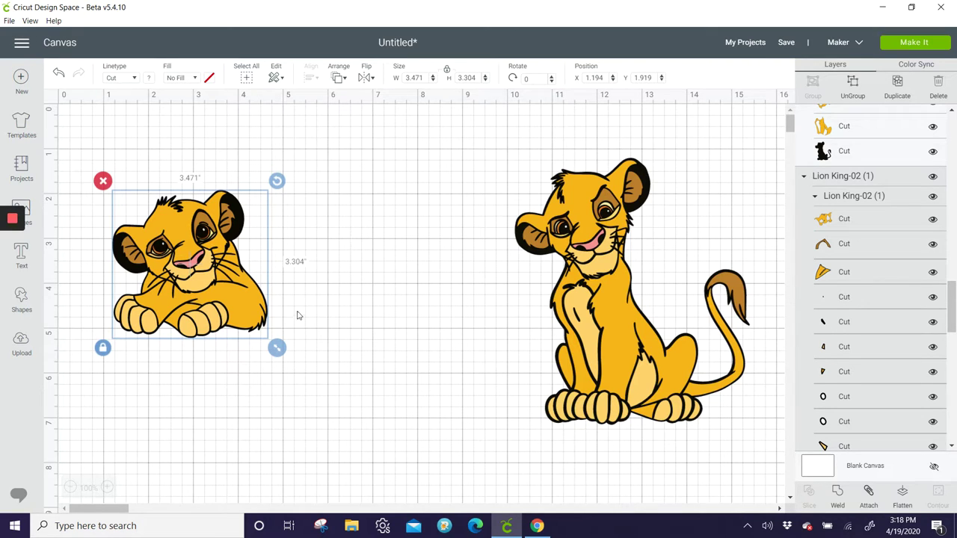
left_click(83, 267)
Add a text object to the canvas and set its font to Eiffel Shine
mouse_move(27, 266)
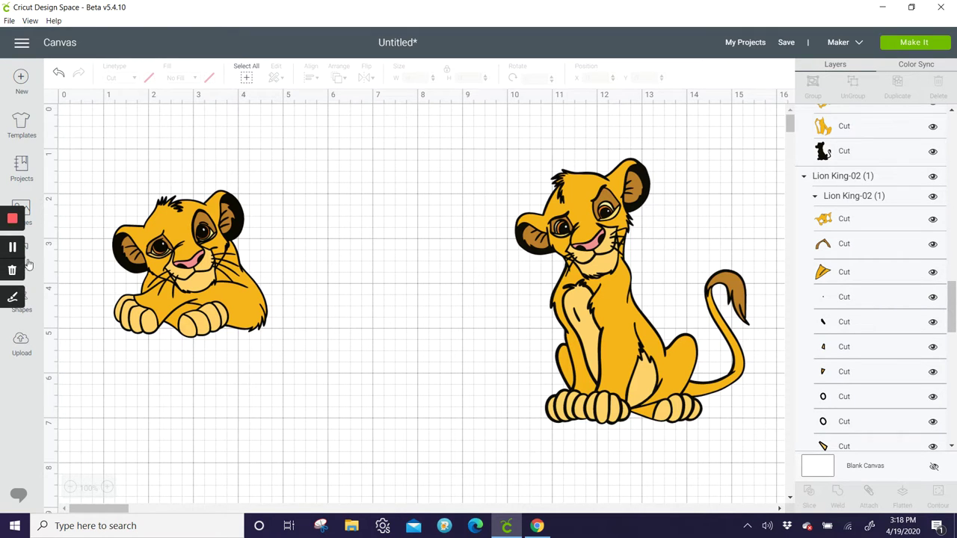
left_click(912, 8)
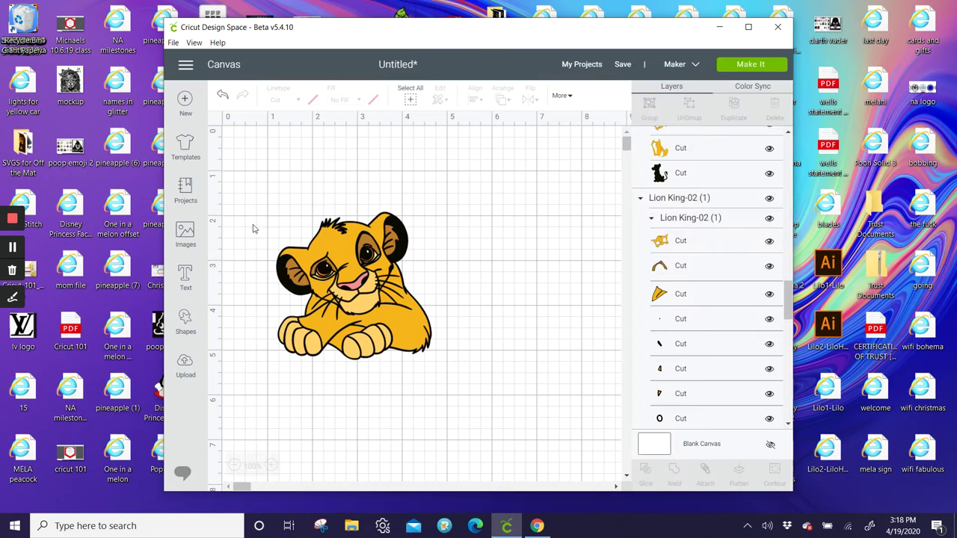
left_click(185, 283)
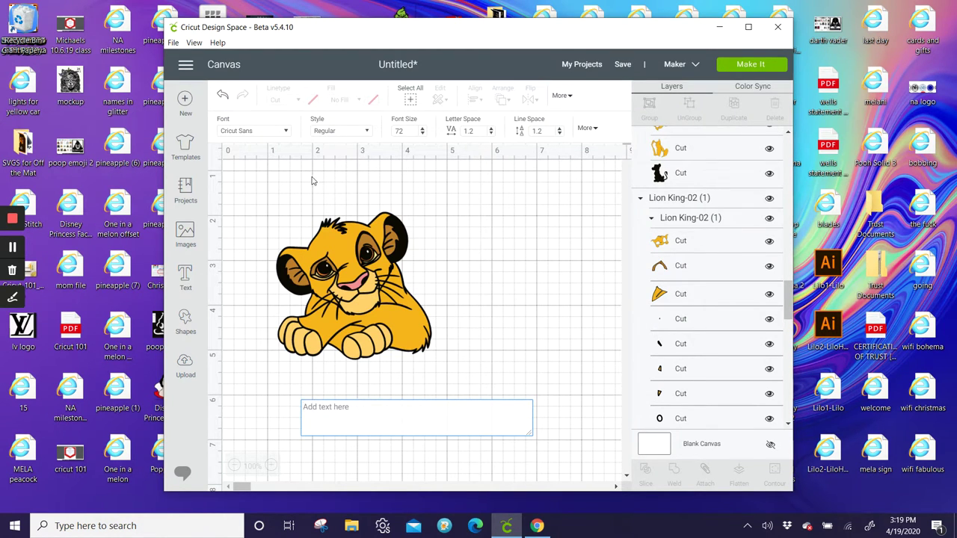
left_click(286, 132)
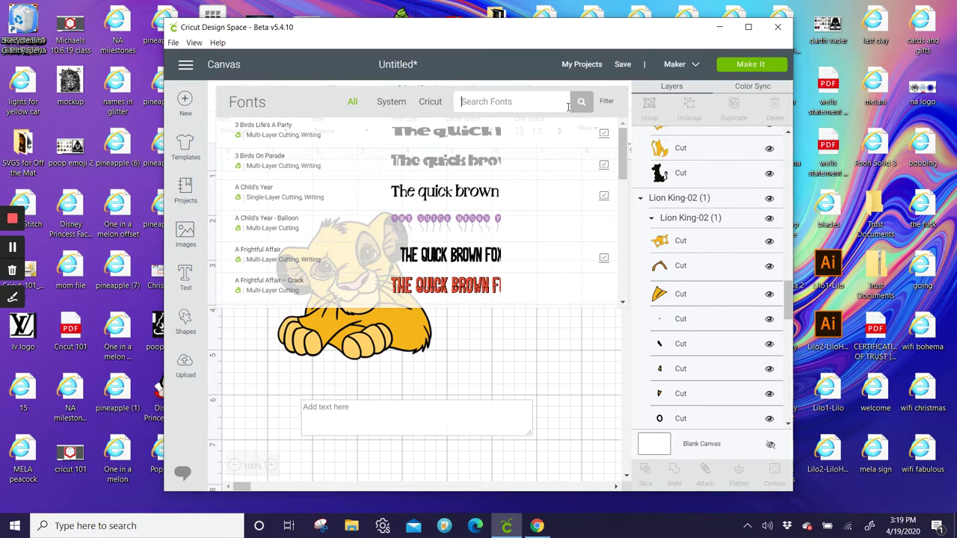
type("lion")
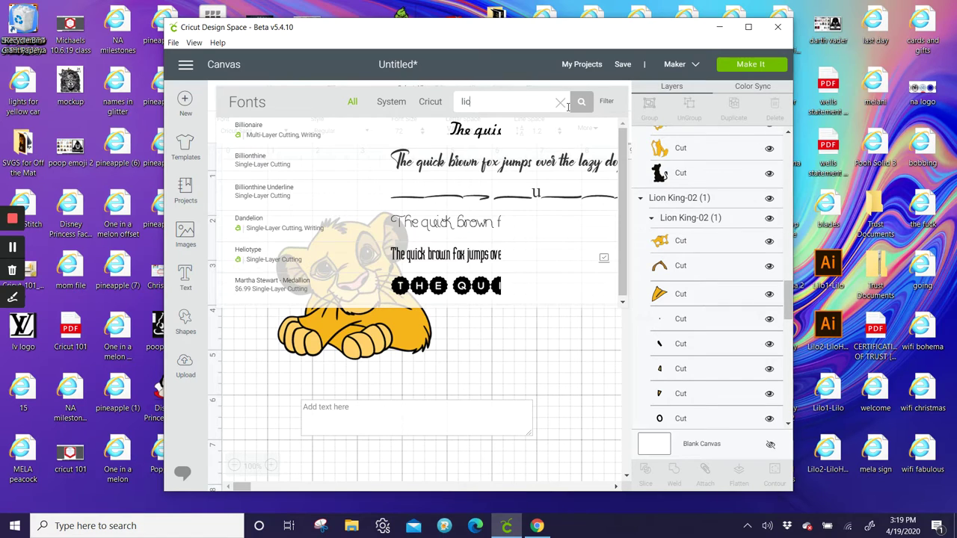
left_click(568, 107)
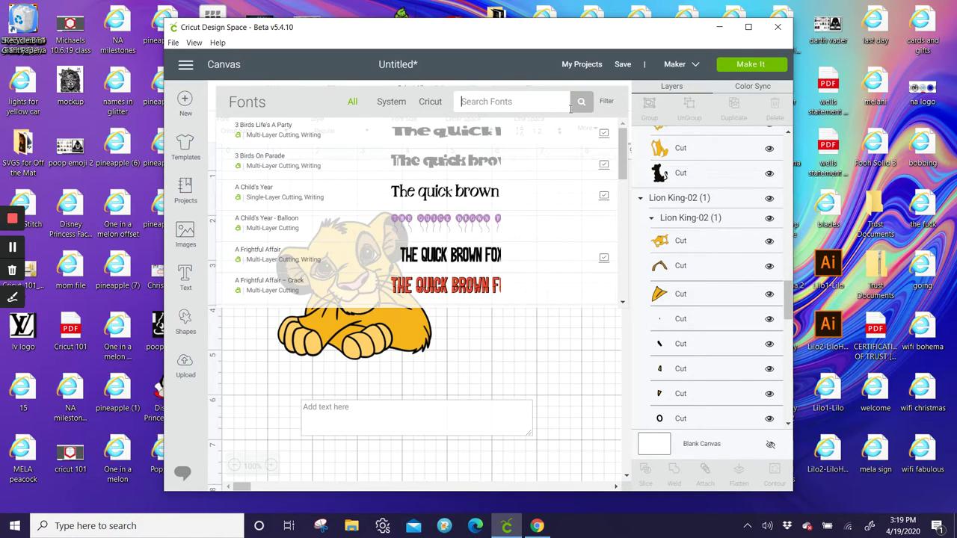
type("eiffel")
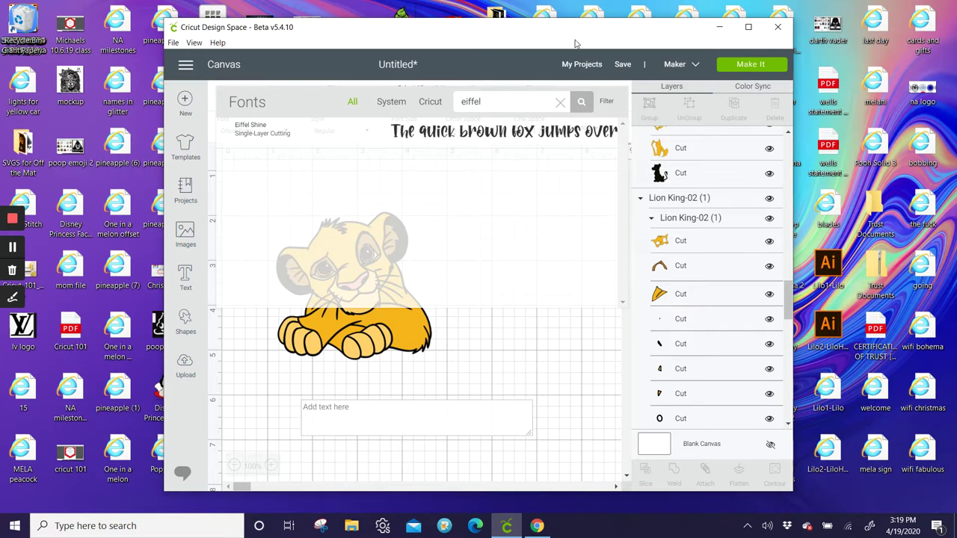
left_click(532, 128)
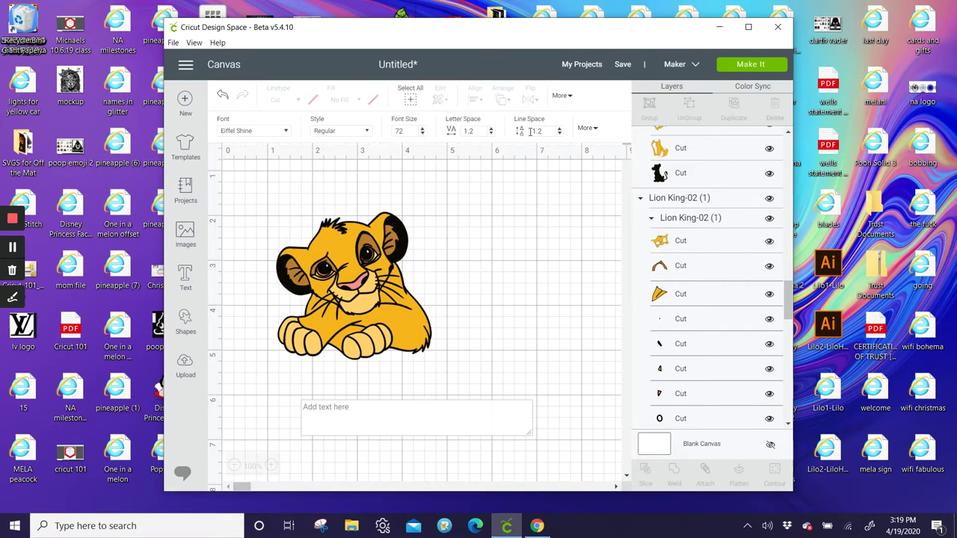
left_click(748, 29)
Enter "Happy", "1st" and "Birthday" on three separate lines of the text object
left_click(212, 436)
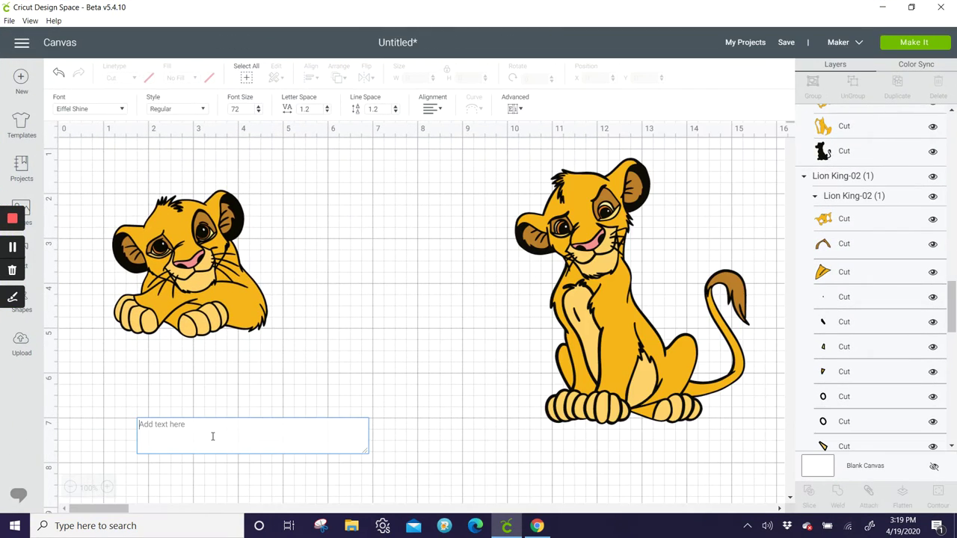
type("Happy")
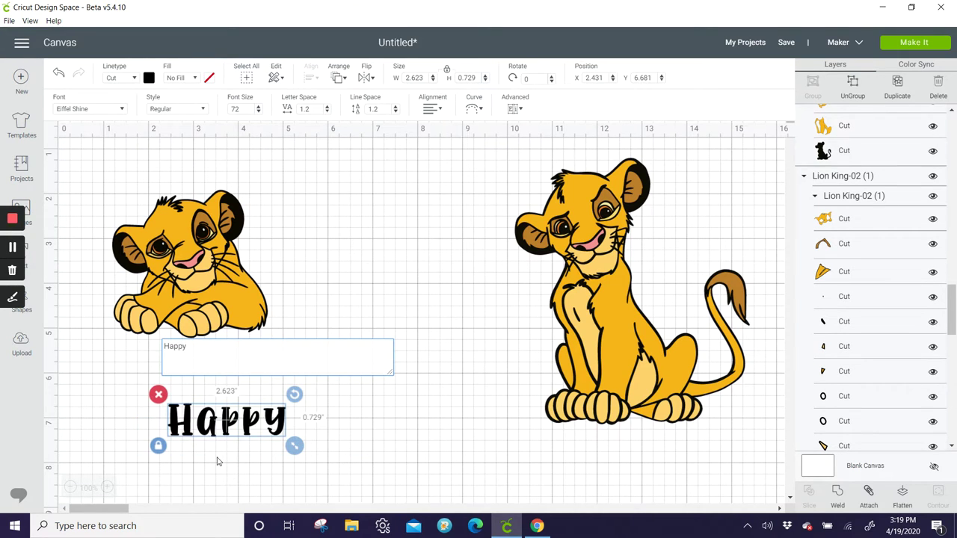
key("Return")
type("1st")
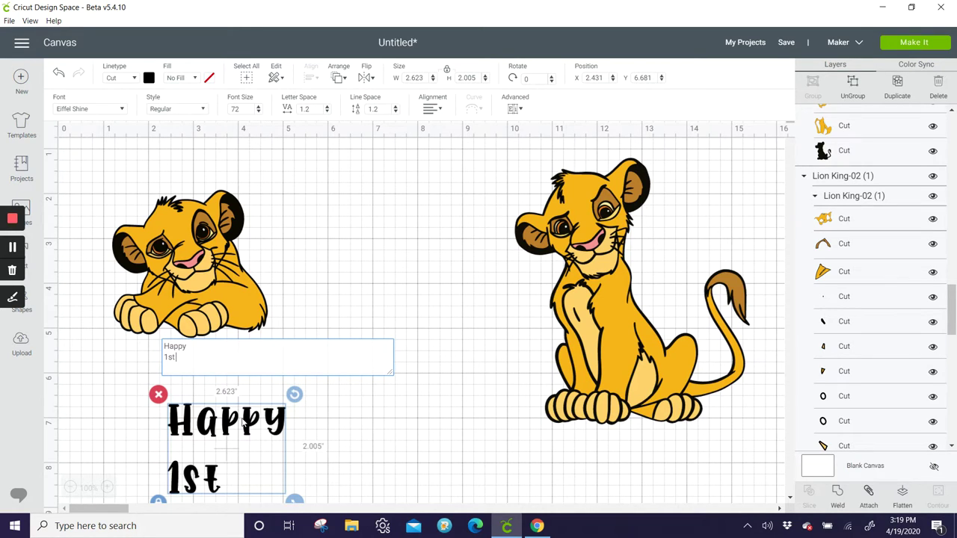
key("Return")
type("Birthday")
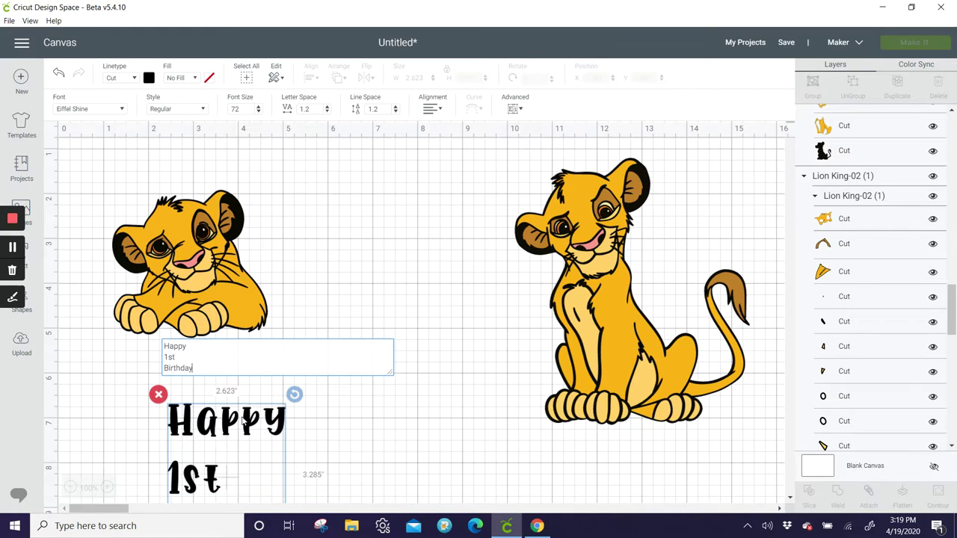
Place the birthday text between the two lions and move the lying lion slightly down
left_click_drag(232, 430, 372, 248)
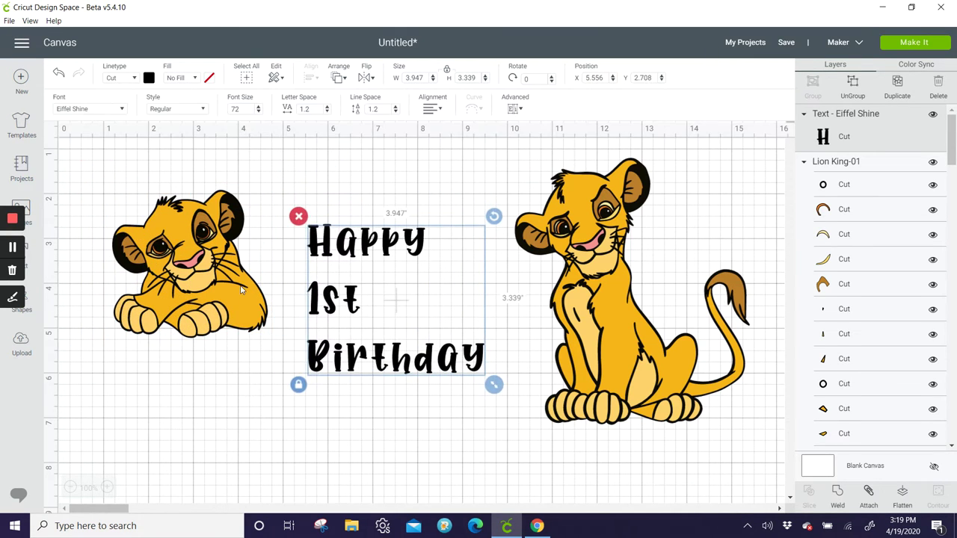
left_click_drag(225, 298, 231, 320)
left_click(324, 295)
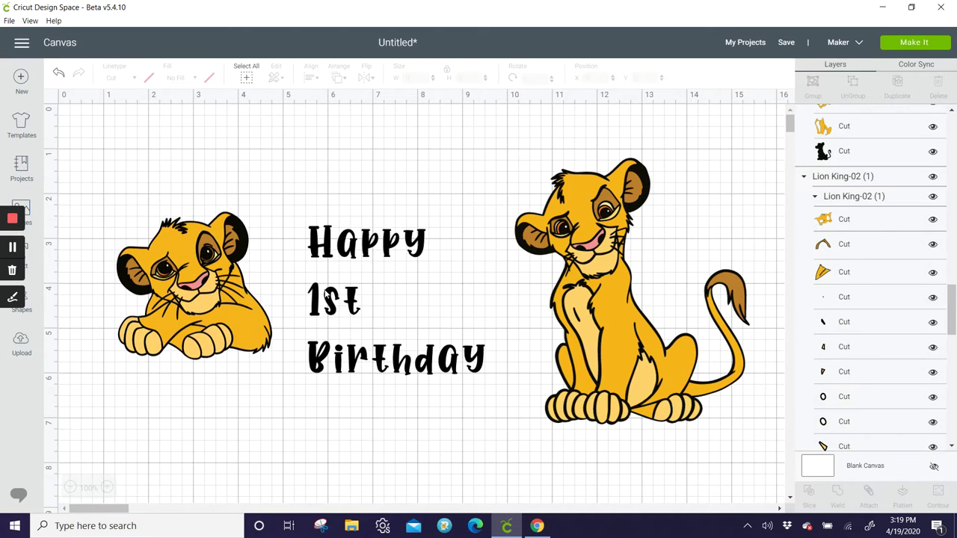
Replace "1st" with "First" in the second line of the birthday text
double_click(332, 303)
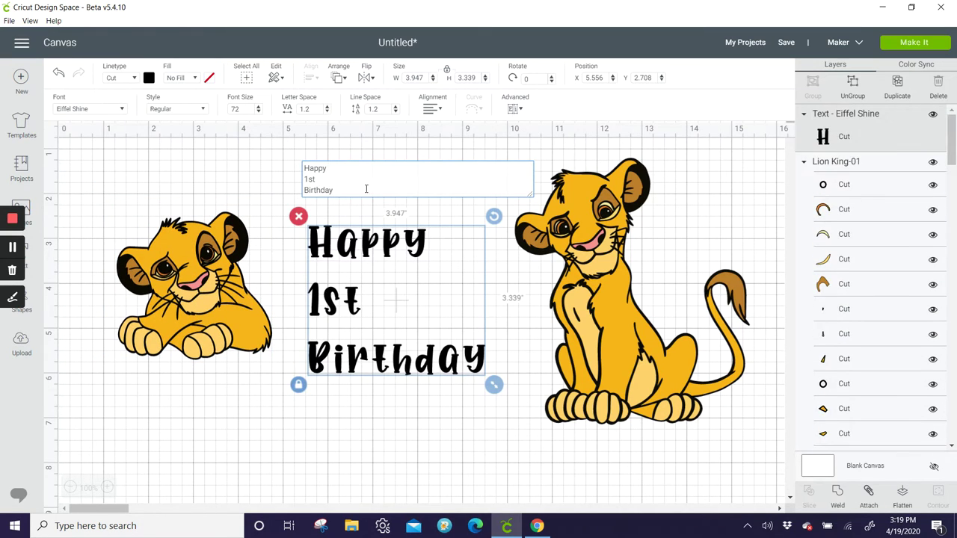
left_click(314, 180)
left_click_drag(322, 180, 296, 182)
type("First")
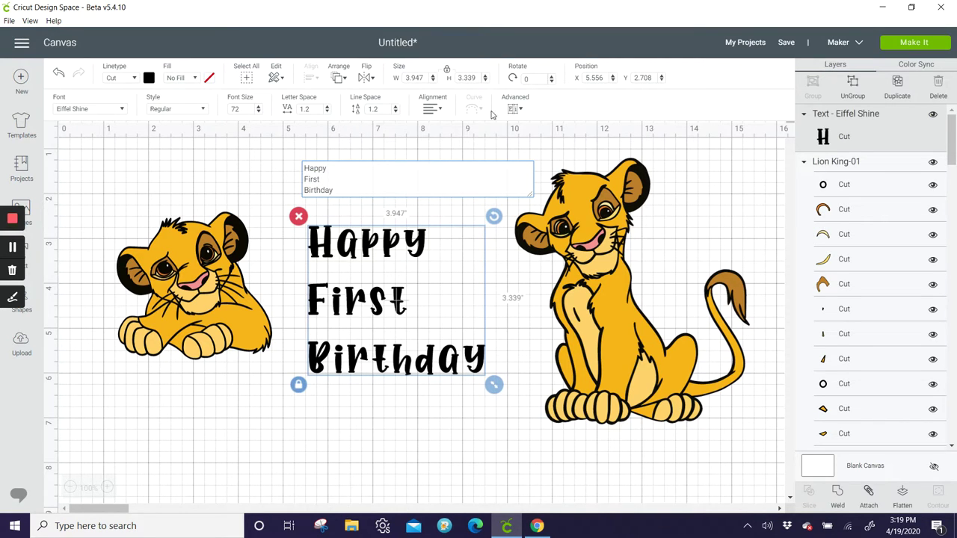
left_click(379, 390)
Ungroup the birthday text into separate letters and attach the letters of "Happy" to each other
left_click(394, 238)
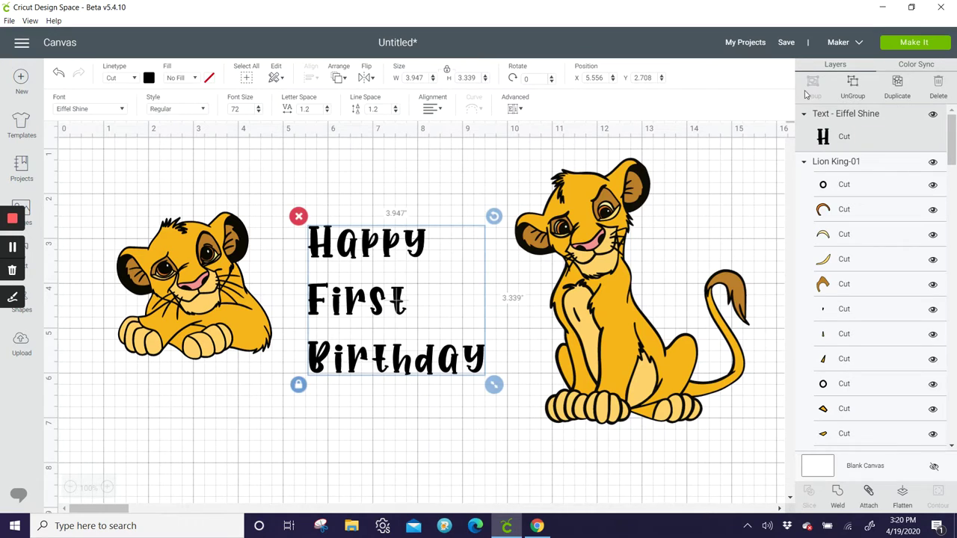
left_click(853, 85)
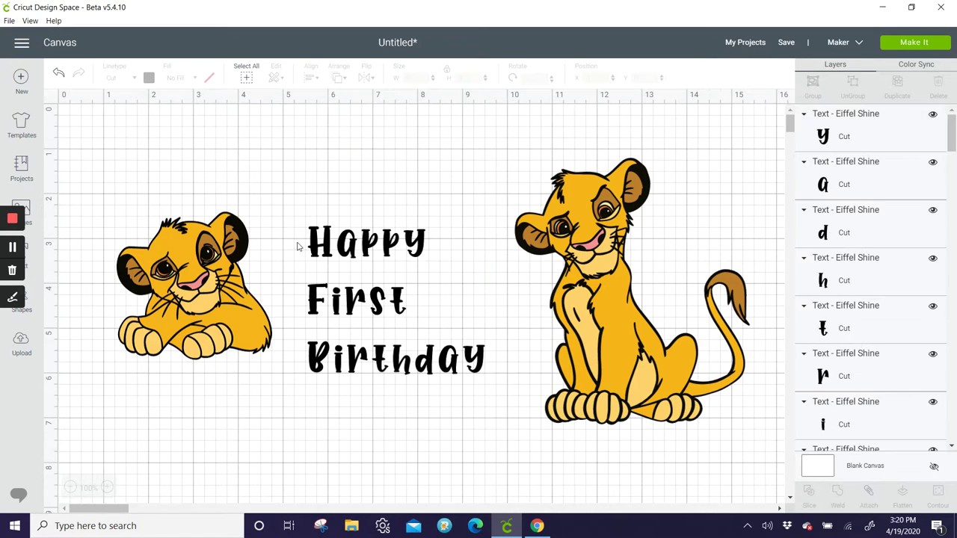
left_click_drag(294, 234, 427, 248)
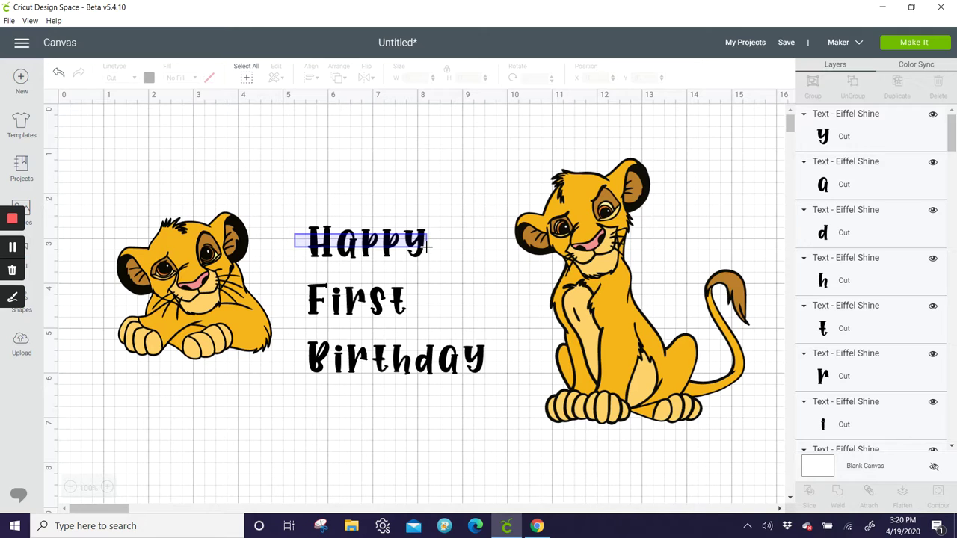
left_click_drag(428, 248, 428, 248)
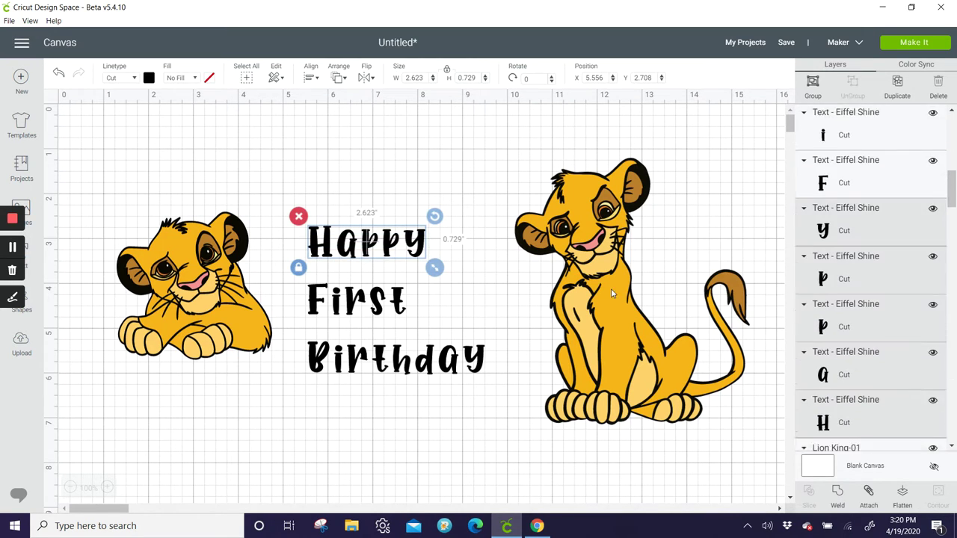
left_click(869, 495)
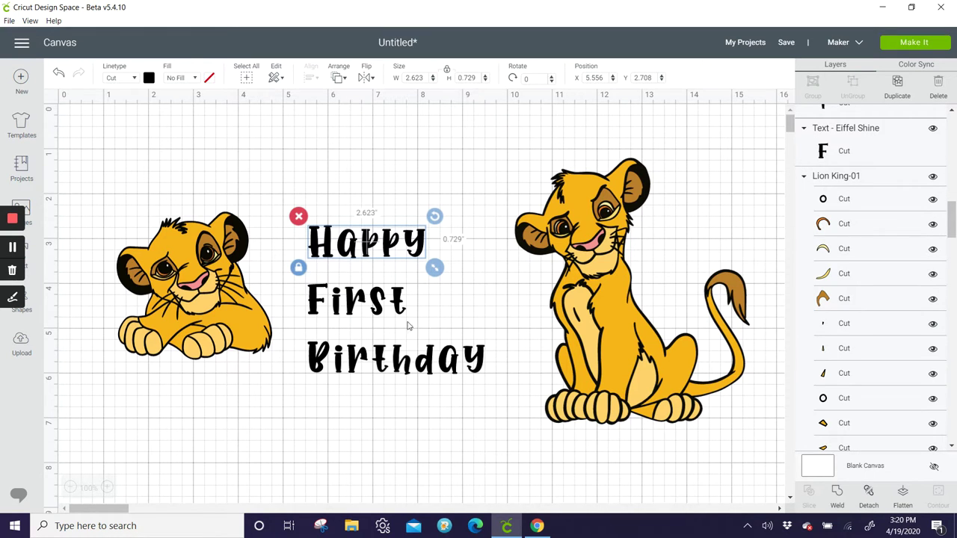
Attach the letters of "First" as one word and the letters of "Birthday" as another
left_click_drag(292, 304, 459, 310)
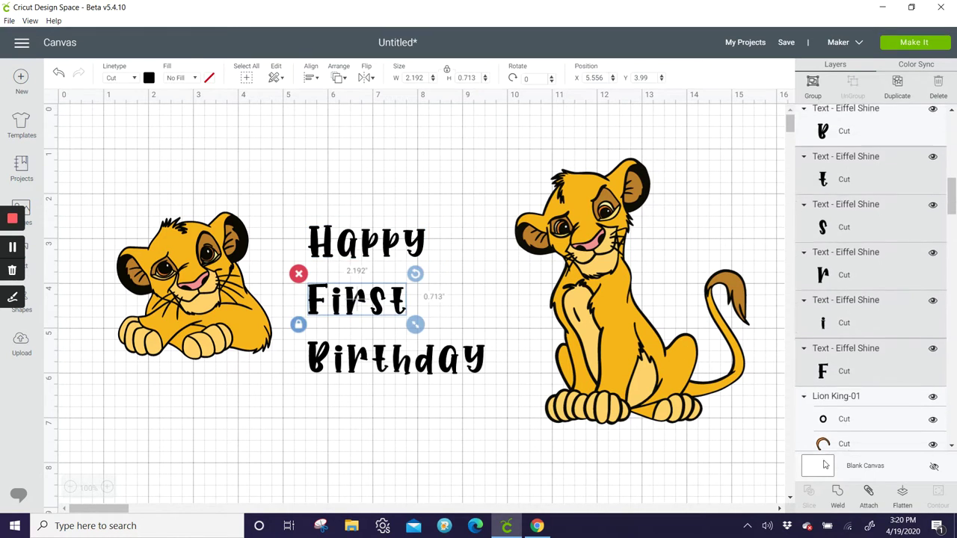
left_click(869, 495)
left_click_drag(293, 353, 494, 366)
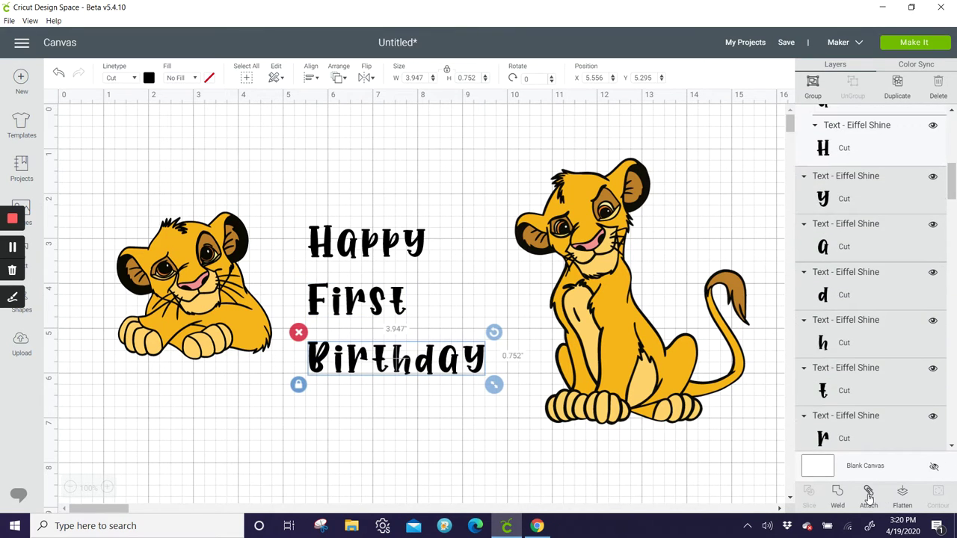
left_click(869, 495)
Stack the words "Happy", "First" and "Birthday" closely beneath each other, right beside the lying lion
left_click_drag(351, 252, 295, 253)
left_click_drag(311, 302, 258, 276)
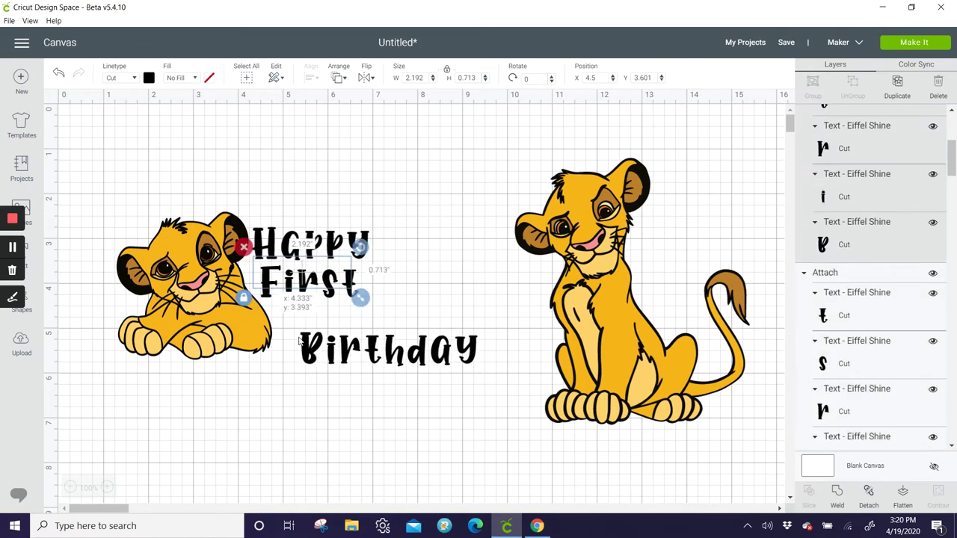
left_click_drag(299, 341, 249, 332)
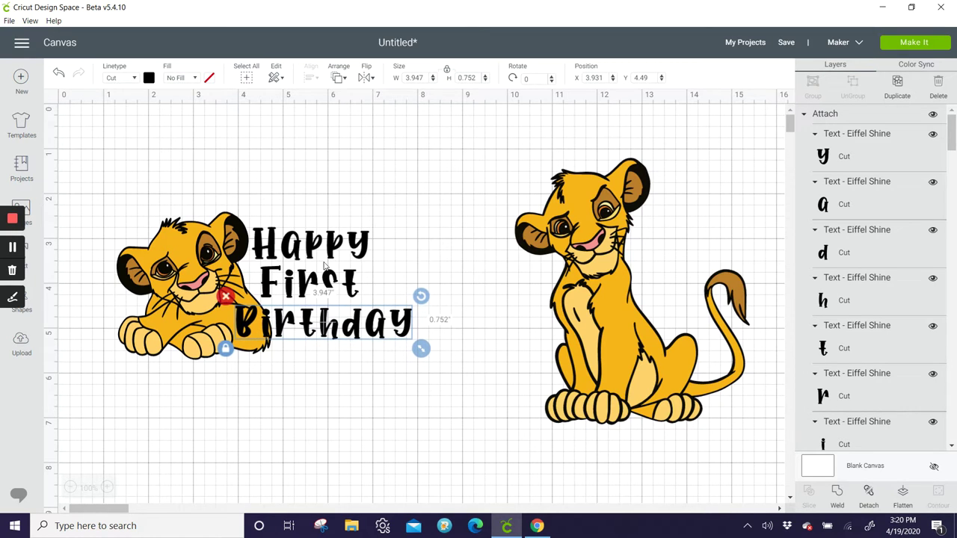
left_click_drag(335, 277, 340, 290)
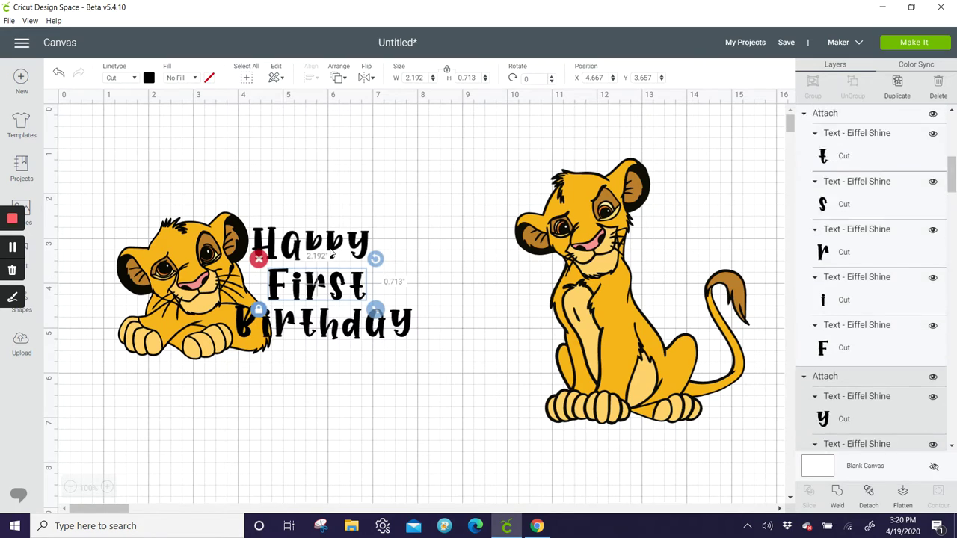
left_click(333, 254)
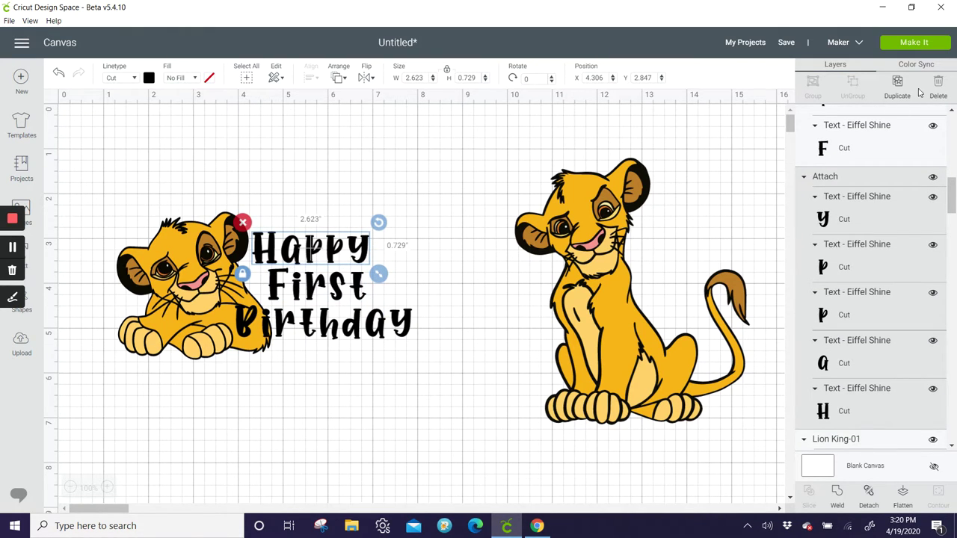
Insert a circle shape about 3.11 inches across and position it over the lying lion and the birthday words
left_click(911, 7)
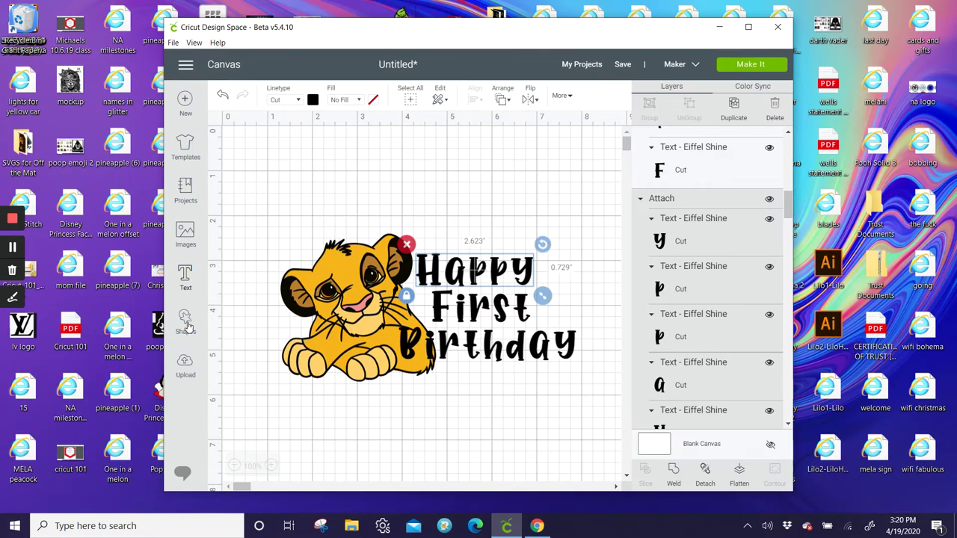
left_click(186, 322)
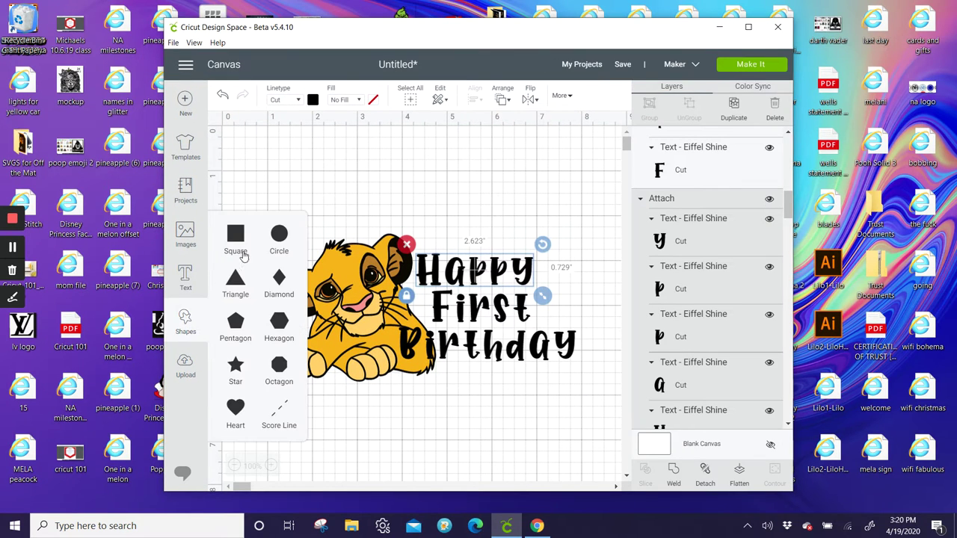
left_click(279, 236)
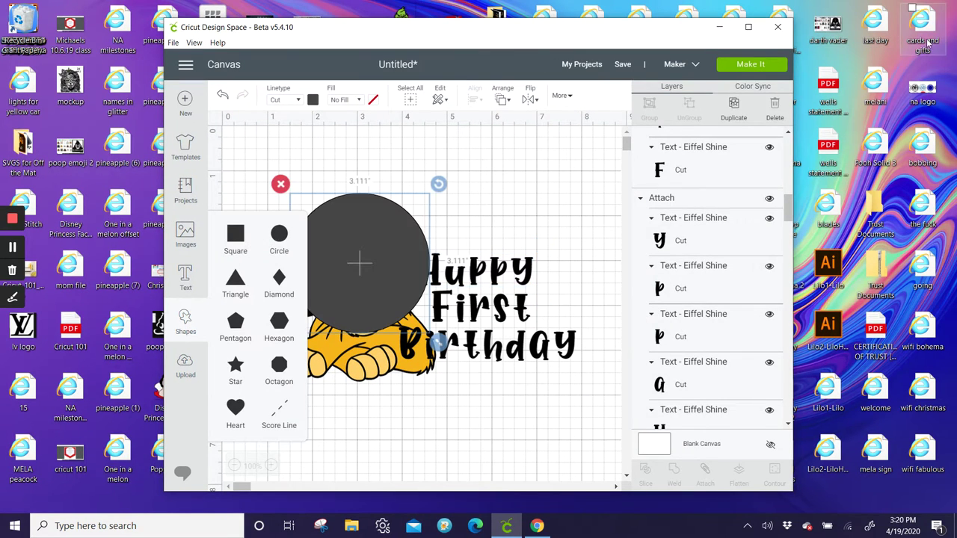
left_click(748, 26)
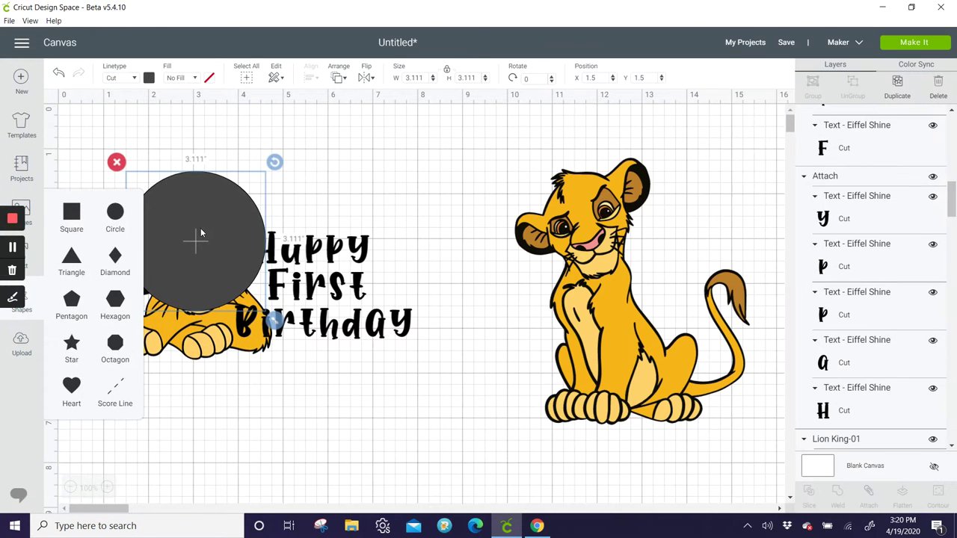
left_click_drag(200, 228, 292, 284)
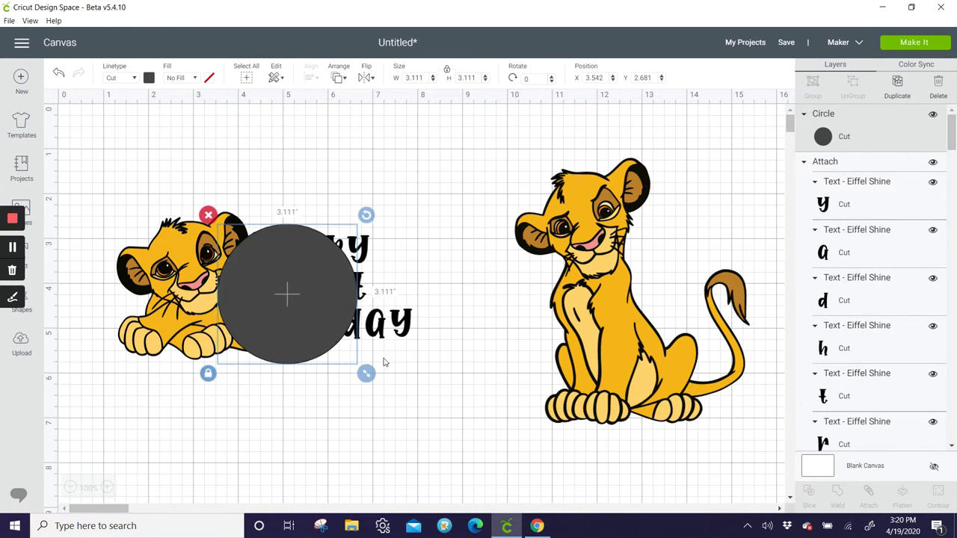
Reshape the circle into an oval about 1.69 by 2.94 inches and place three duplicates overlapping in a row across the words
left_click(209, 375)
left_click_drag(366, 374, 302, 366)
left_click(897, 84)
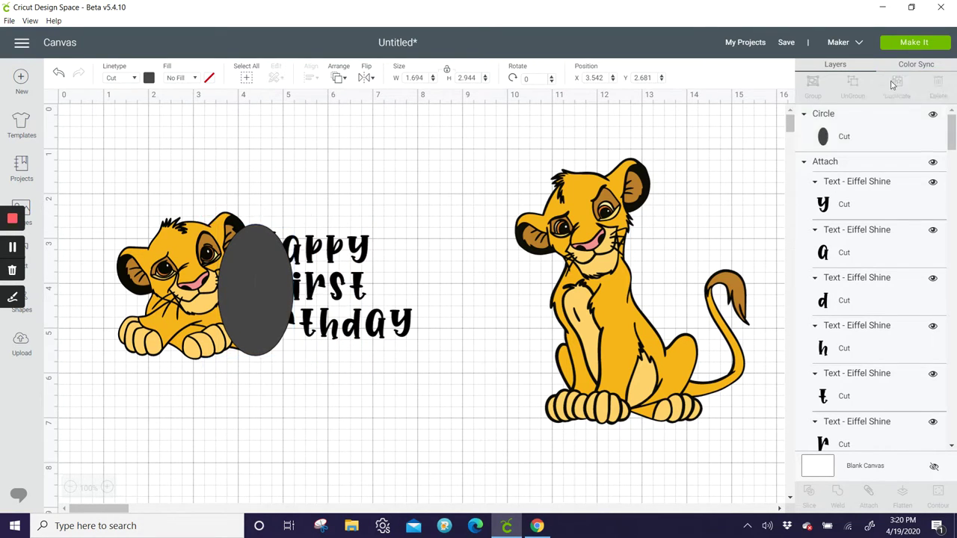
left_click_drag(285, 306, 403, 271)
left_click(898, 84)
left_click(898, 81)
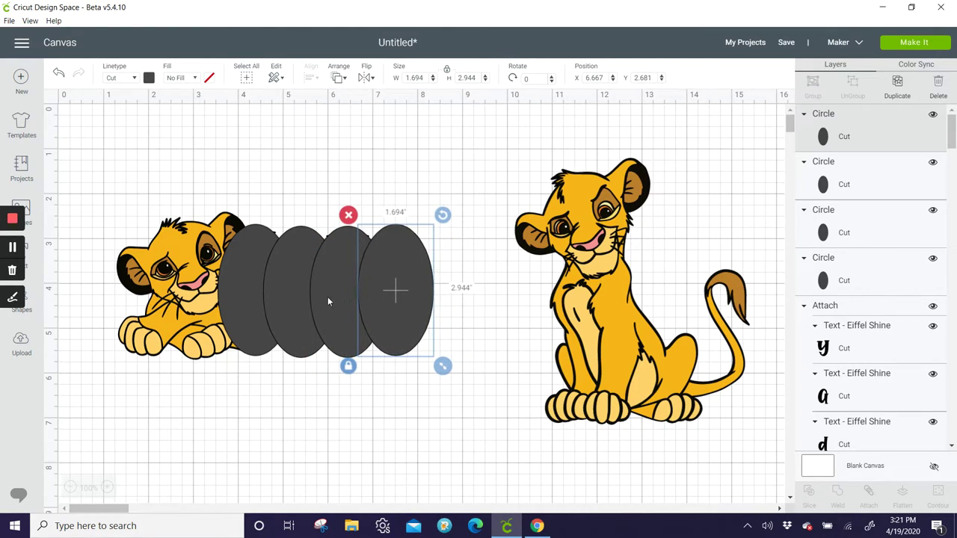
Weld the four overlapping ovals into one scalloped shape
left_click(242, 297, "shift")
left_click(287, 289, "shift")
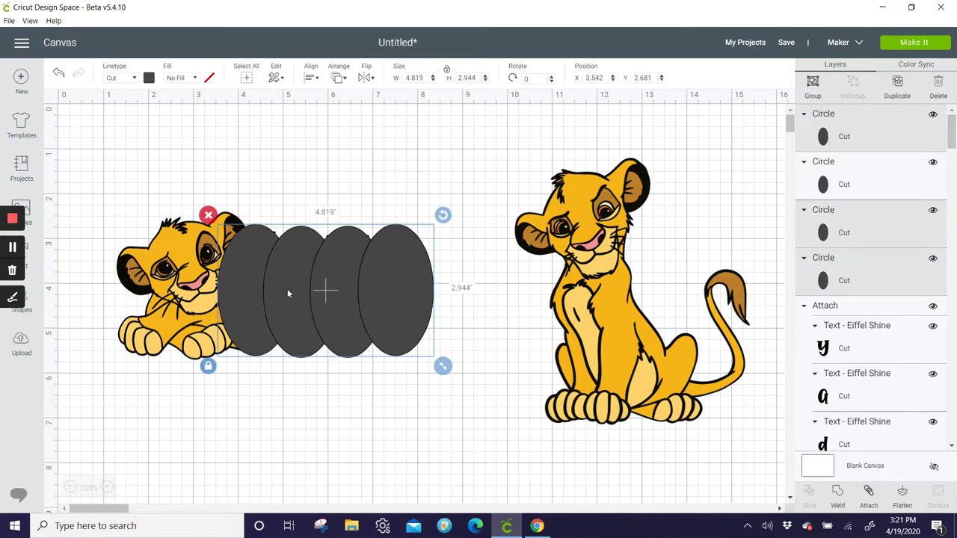
left_click(344, 290, "shift")
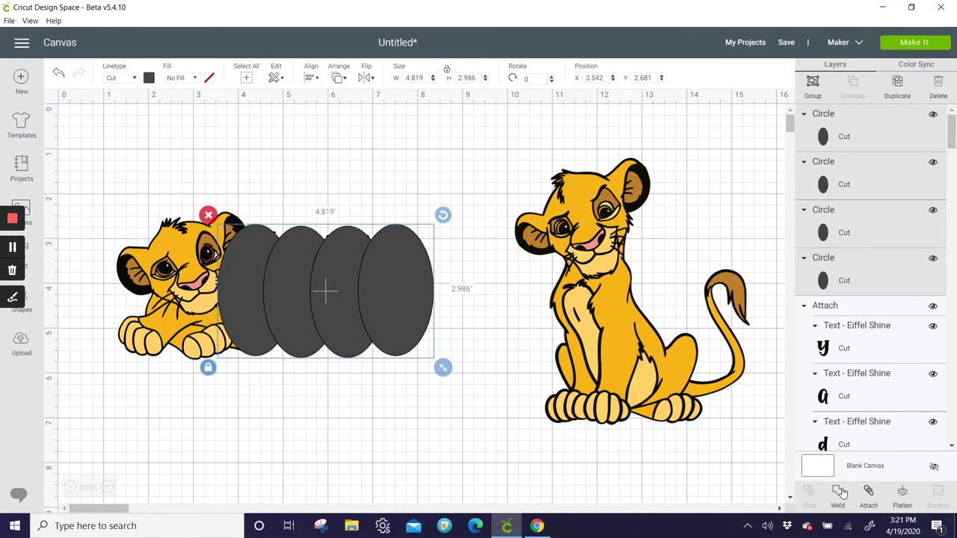
left_click(841, 493)
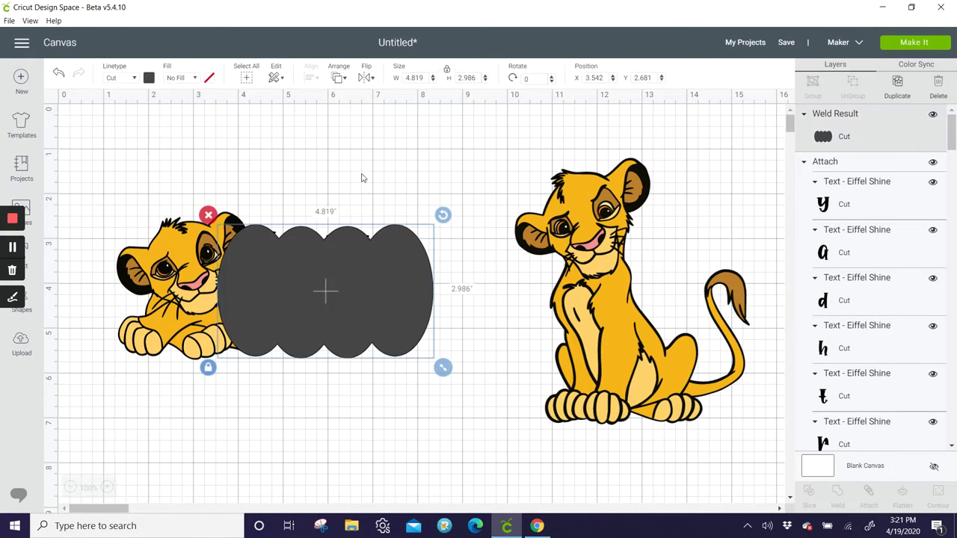
Send the welded scalloped shape to the back and enlarge it to about 5.06 by 3.13 inches, positioned behind the birthday words
left_click(340, 80)
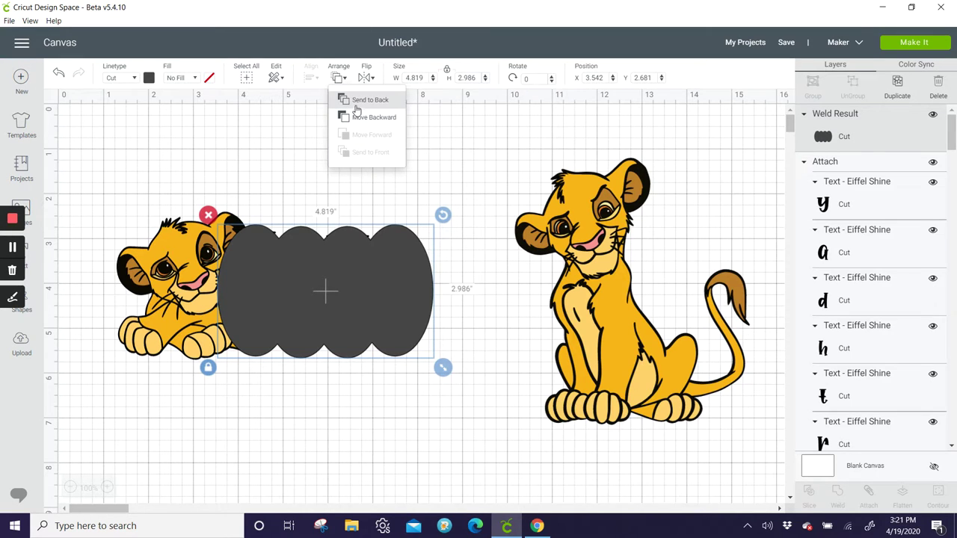
left_click(355, 100)
left_click_drag(406, 282, 397, 278)
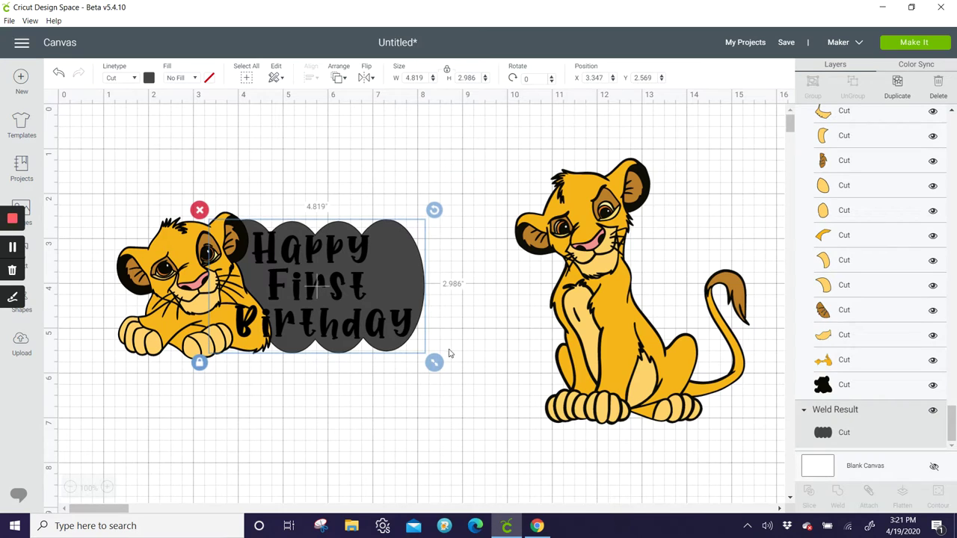
left_click_drag(435, 363, 444, 368)
left_click_drag(428, 298, 421, 283)
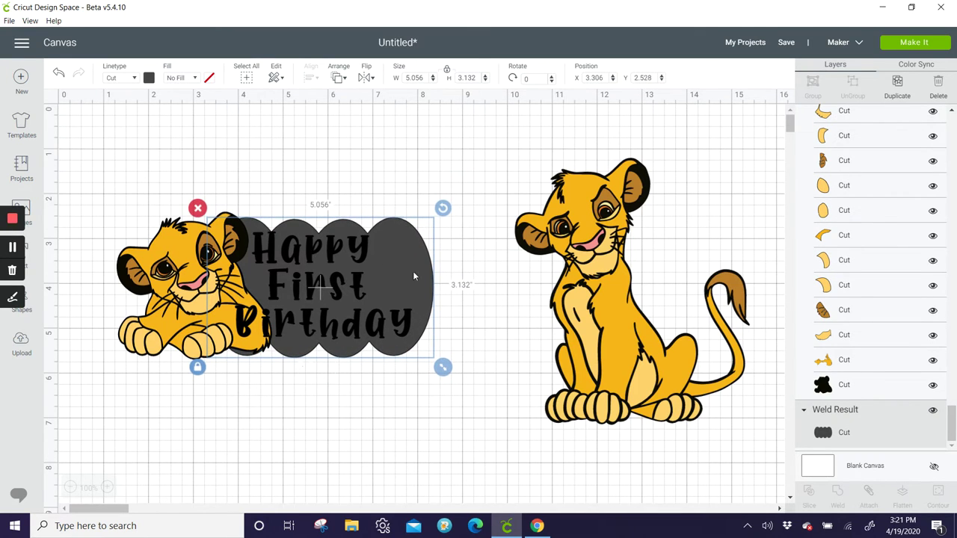
Change the color of the words "Happy", "First" and "Birthday" to white
left_click(276, 254)
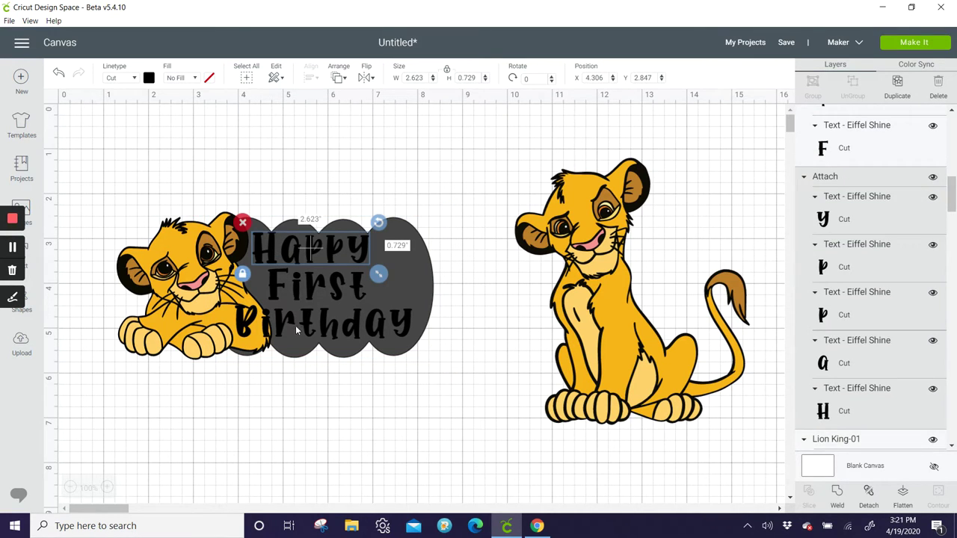
left_click(303, 303, "shift")
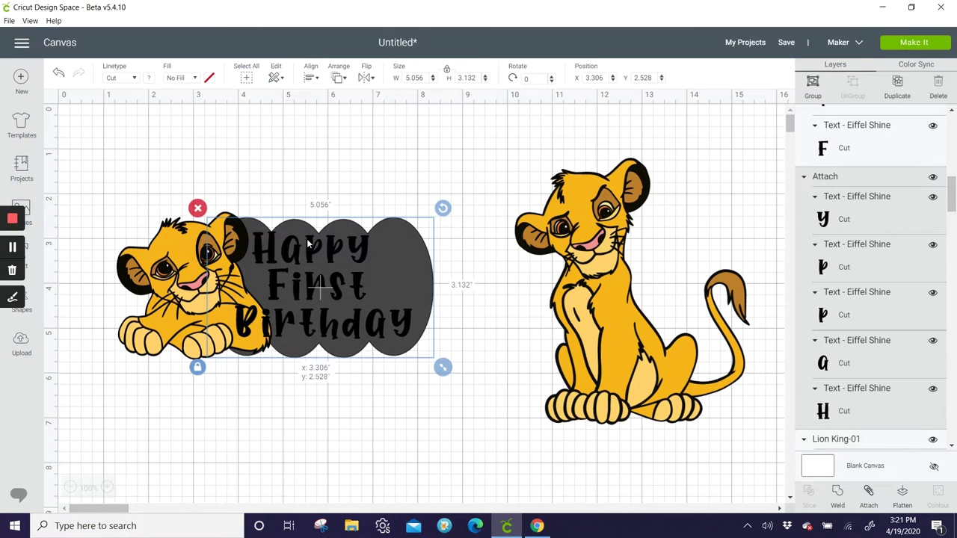
left_click(892, 207)
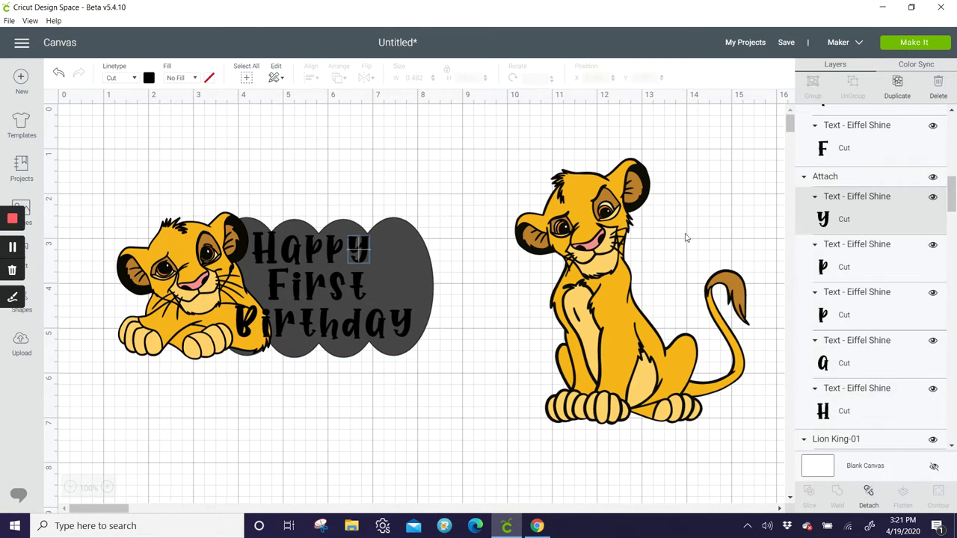
left_click(290, 254)
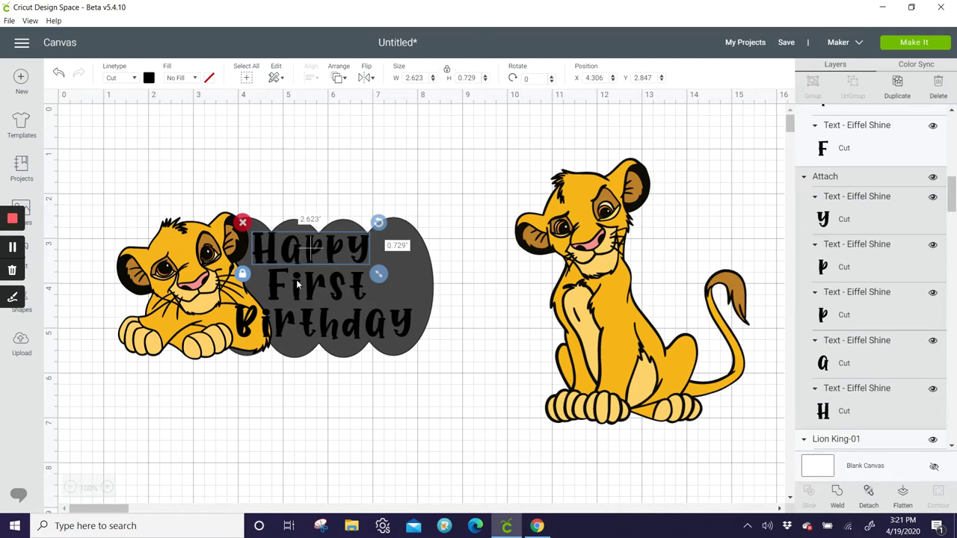
left_click(306, 320, "shift")
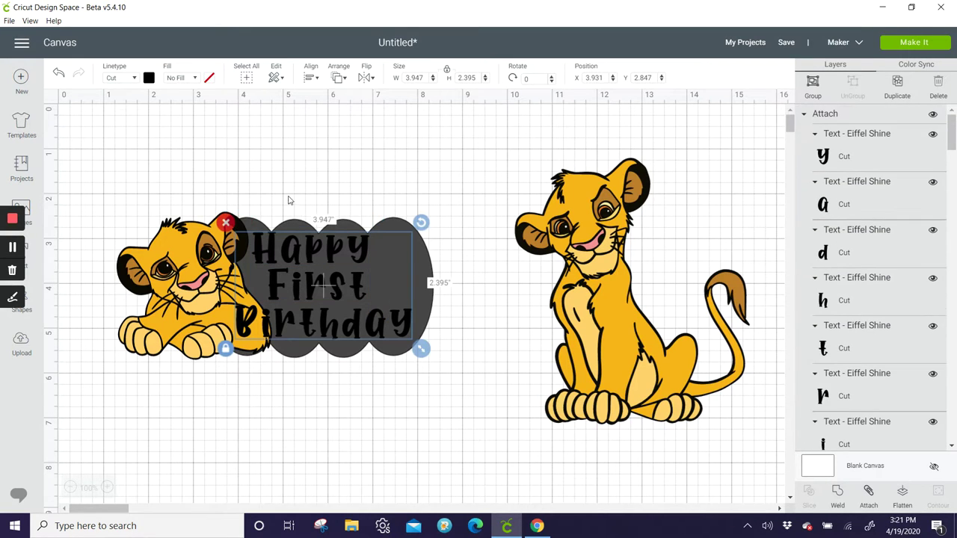
left_click(149, 78)
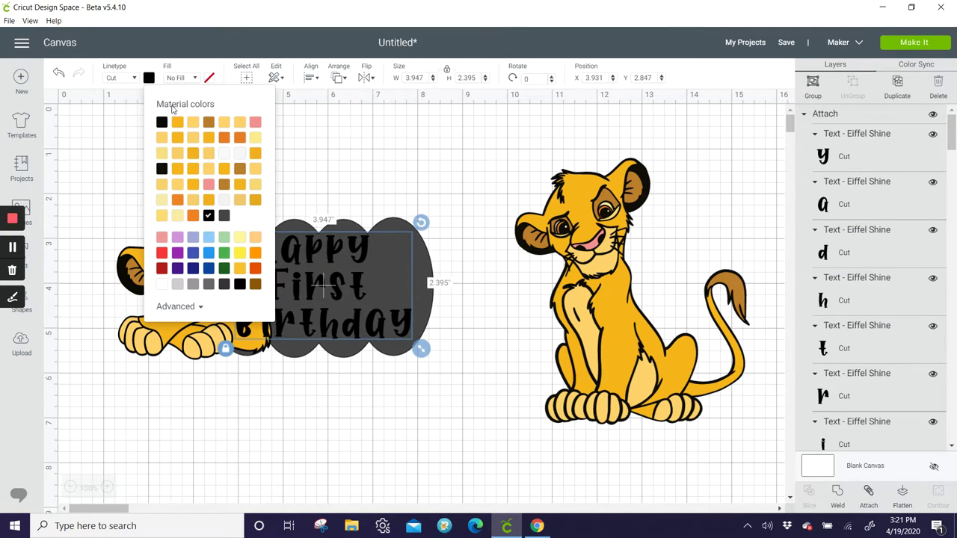
left_click(162, 285)
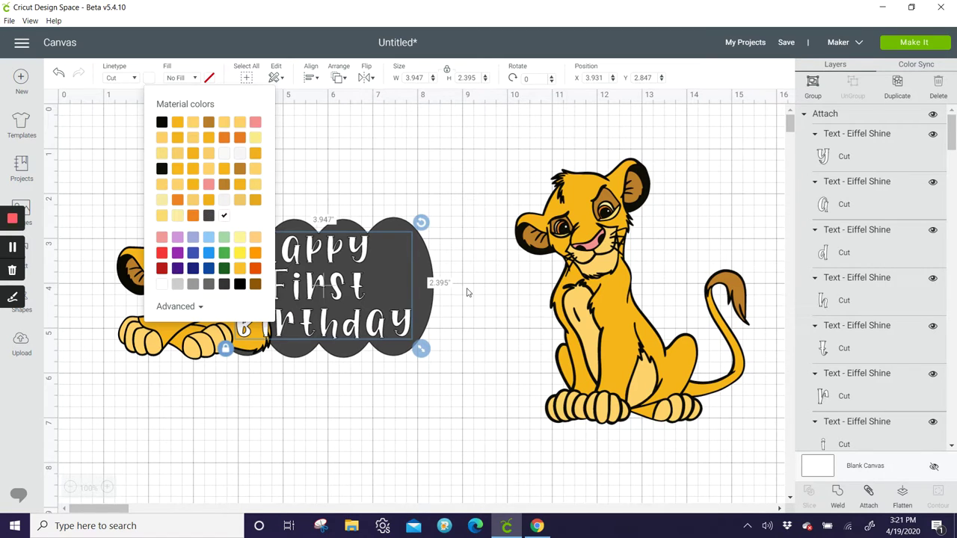
left_click(331, 423)
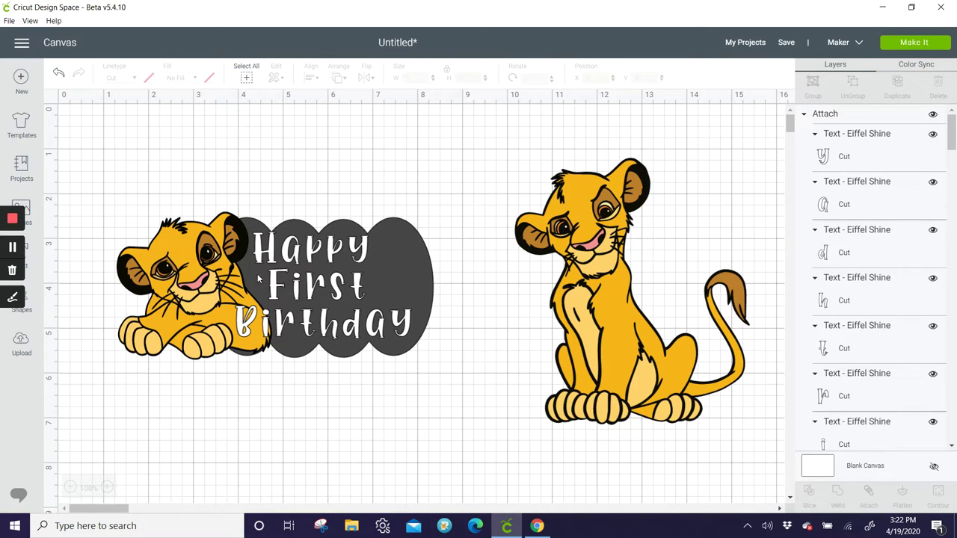
Flatten the lying lion into a printable image and shift it away from the words to about X 0.875, Y 2.503
left_click(211, 247)
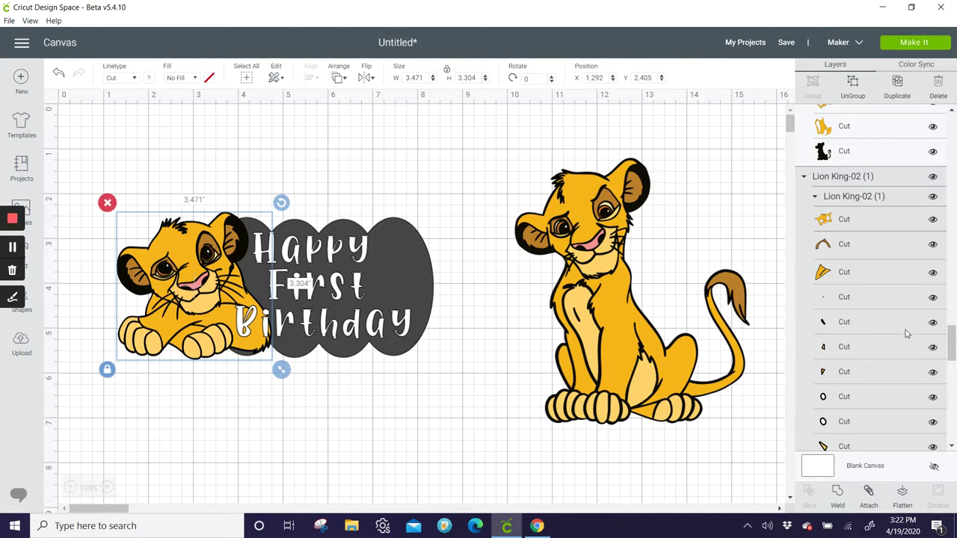
scroll(882, 310, "down", 1)
scroll(882, 310, "down", 6)
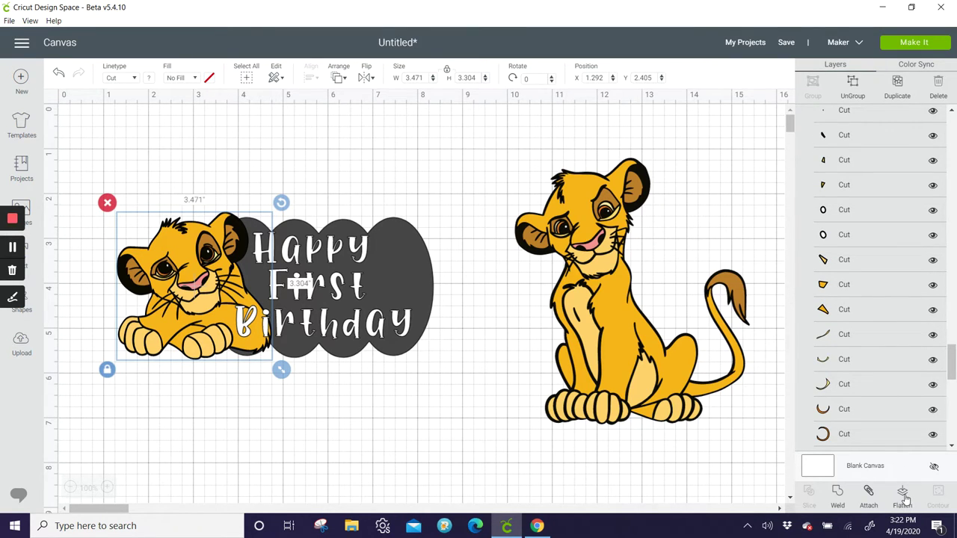
left_click(903, 497)
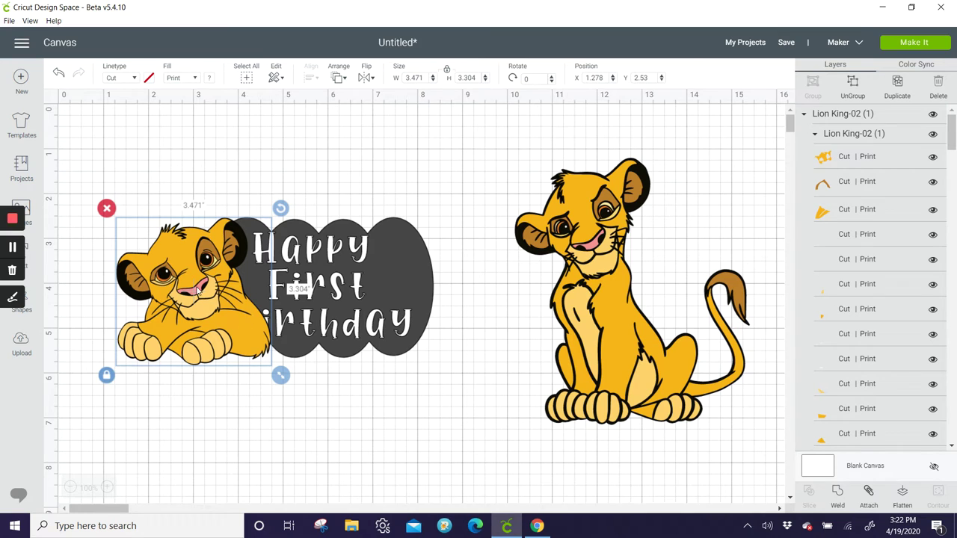
mouse_move(193, 283)
left_mouse_down()
mouse_move(162, 290)
mouse_move(172, 281)
mouse_move(188, 296)
left_mouse_up()
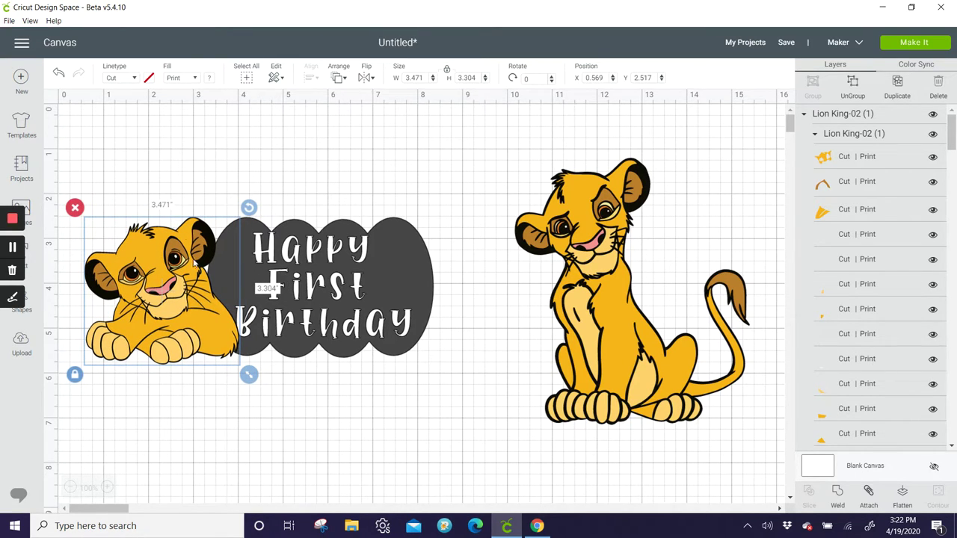
left_click_drag(166, 321, 188, 311)
Bring the word "Birthday" in front of the lying lion
left_click(309, 342)
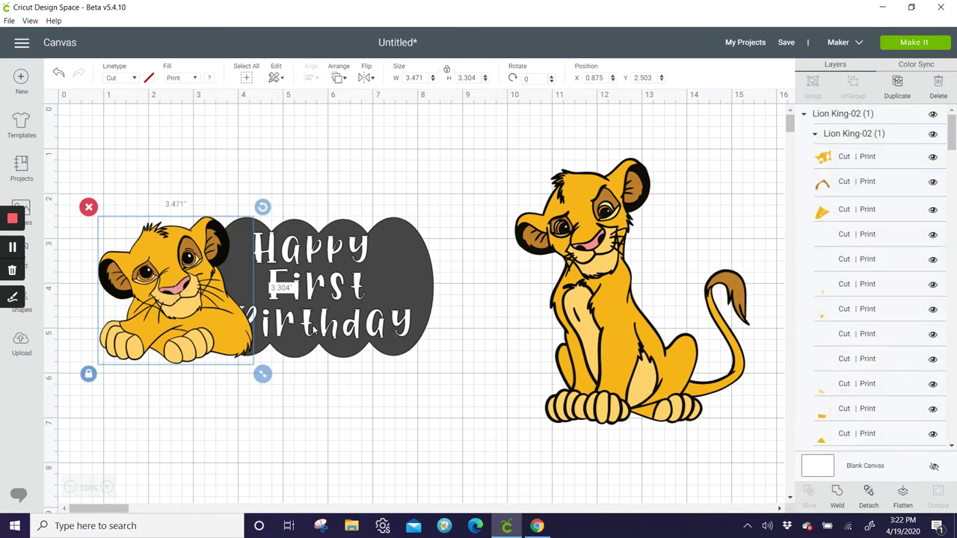
left_click(342, 80)
left_click(346, 154)
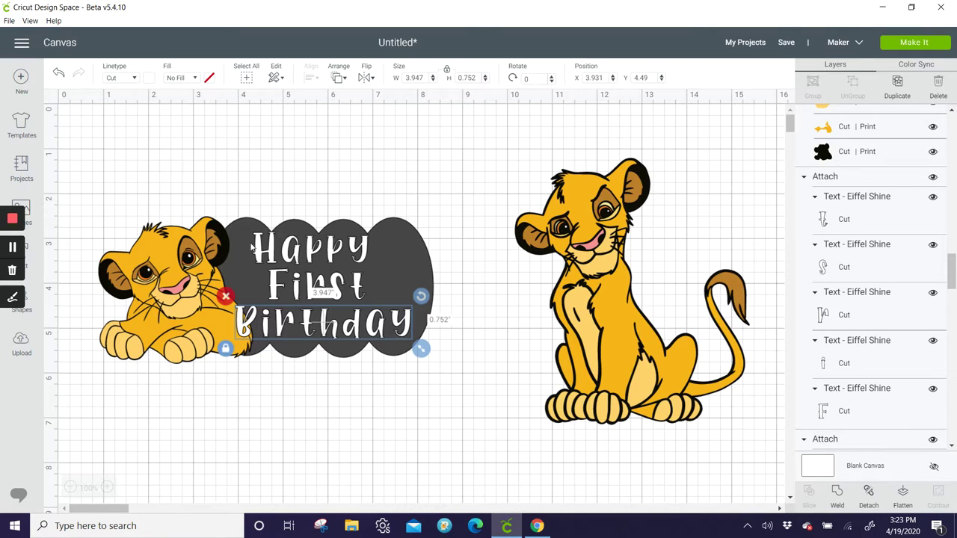
Duplicate the flattened lying lion and move the copy below the birthday design
left_click(205, 249)
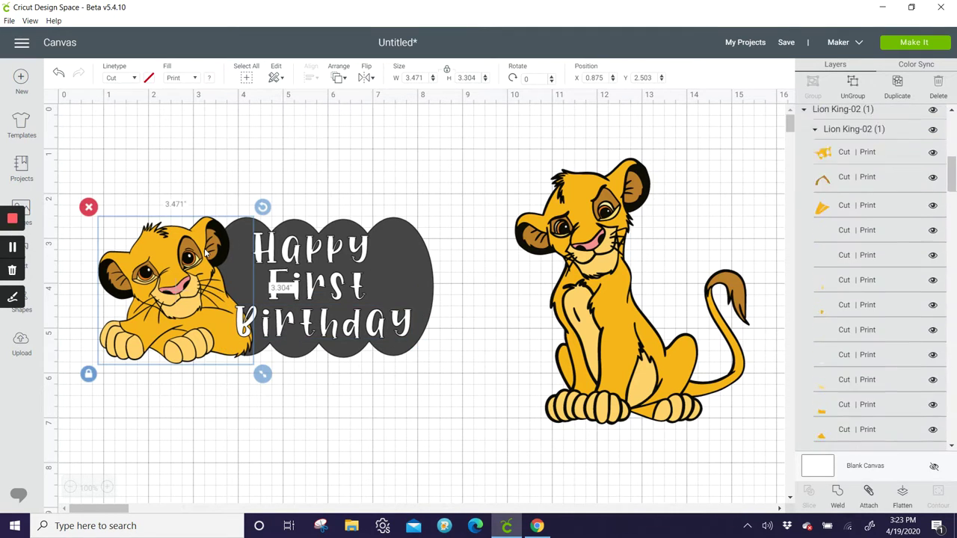
left_click(897, 88)
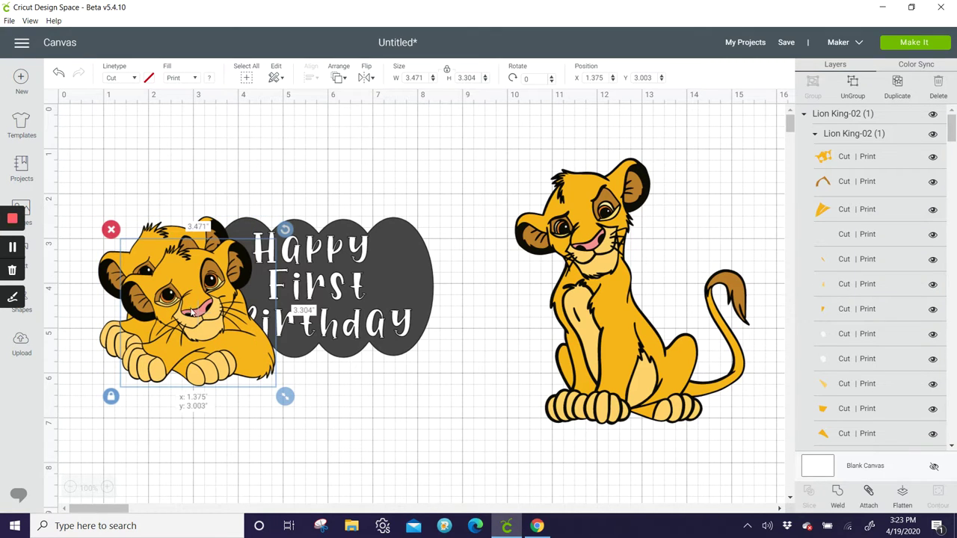
left_click_drag(193, 311, 255, 471)
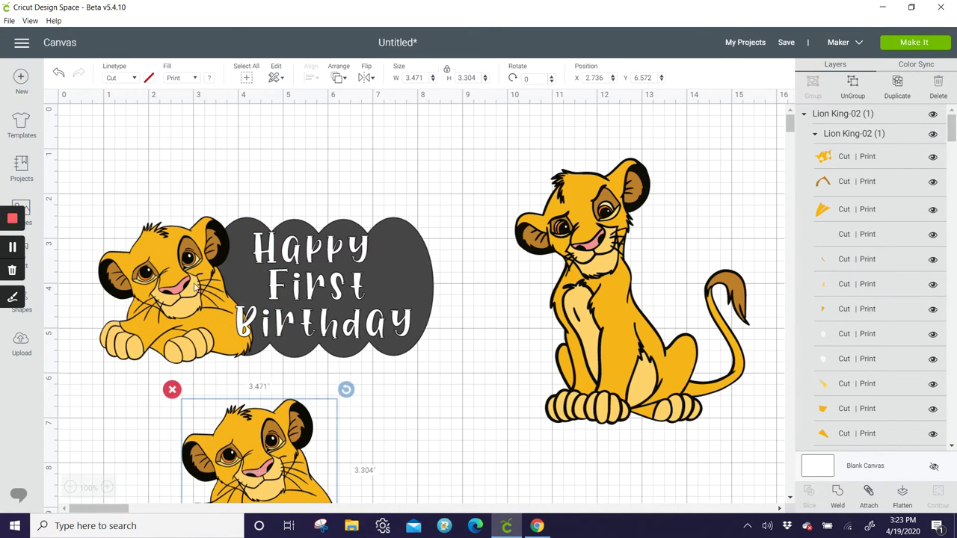
Weld the original lying lion and the scalloped shape into a single background silhouette
left_click(181, 194)
left_click_drag(183, 189, 213, 266)
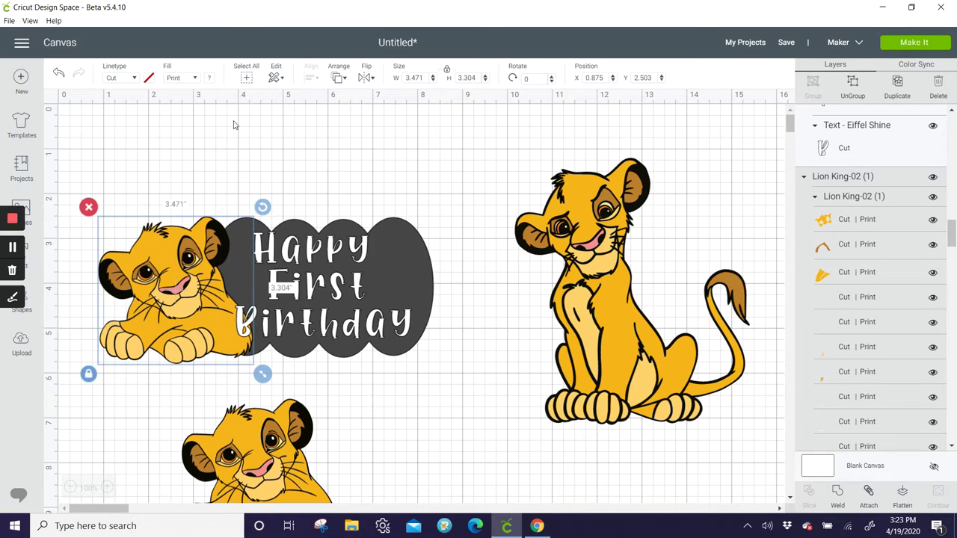
left_click(208, 165)
left_click_drag(184, 186, 236, 254)
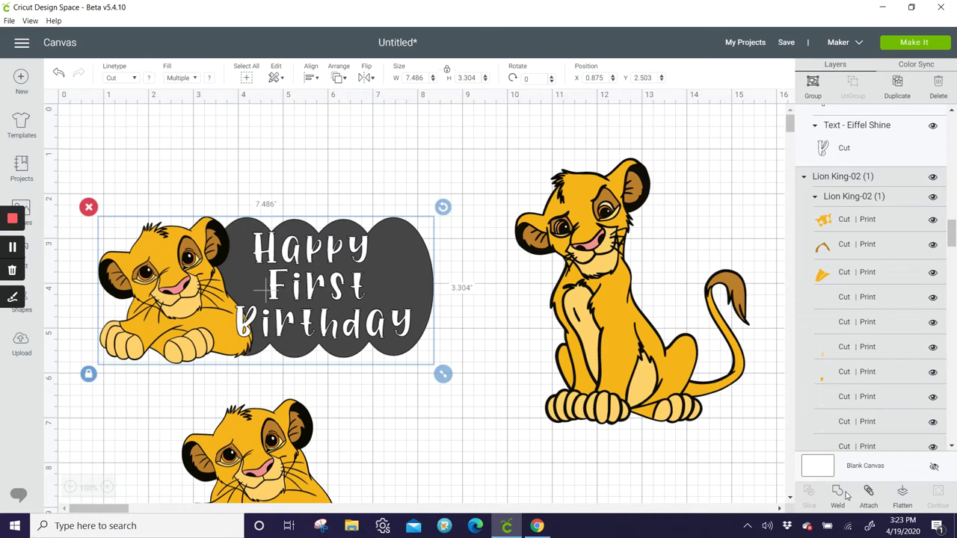
left_click(844, 494)
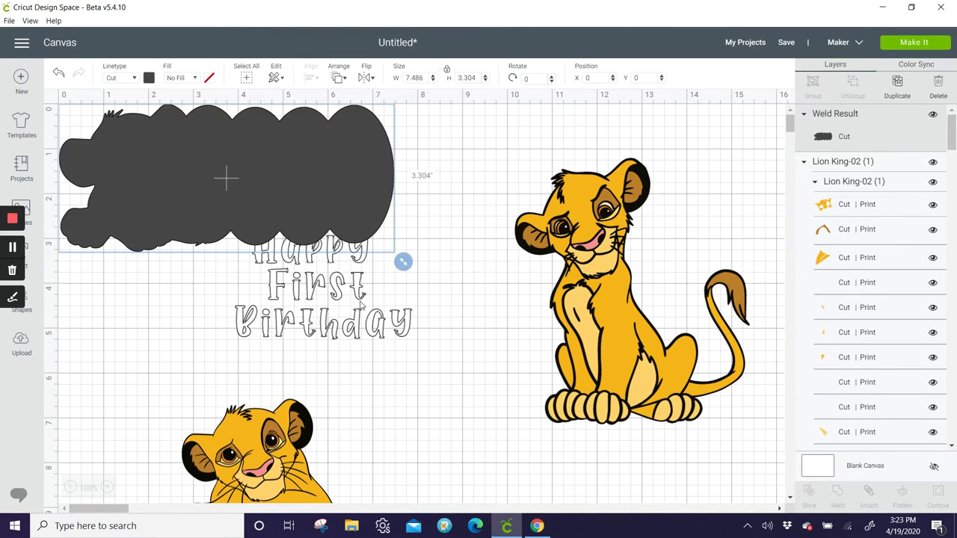
Move the welded silhouette to about X 1.014, Y 1.431 and arrange it behind the birthday words
left_click_drag(259, 166, 304, 229)
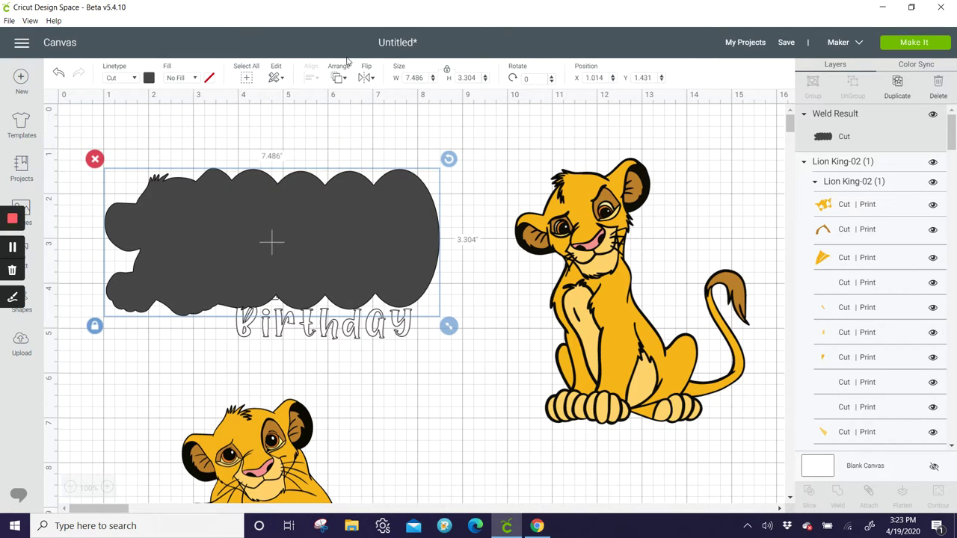
left_click(341, 81)
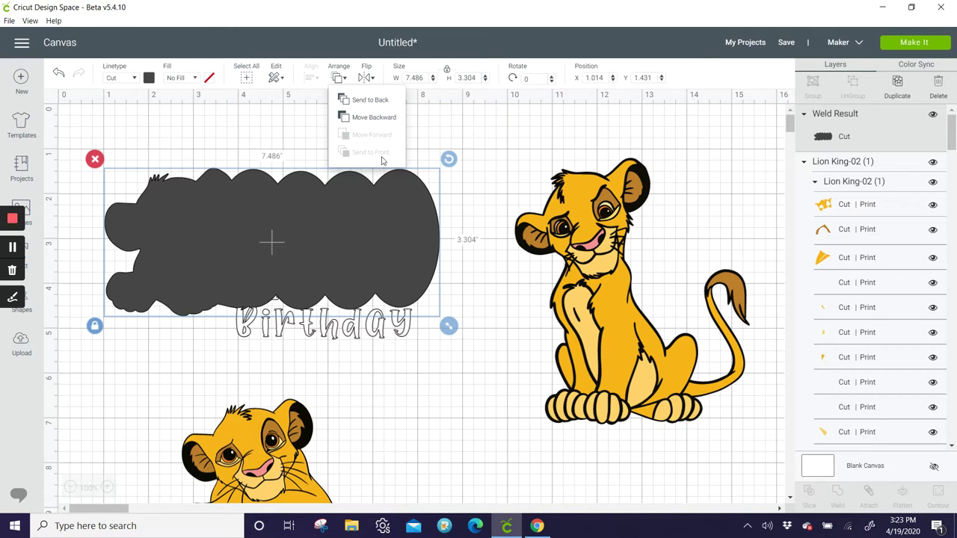
left_click(376, 116)
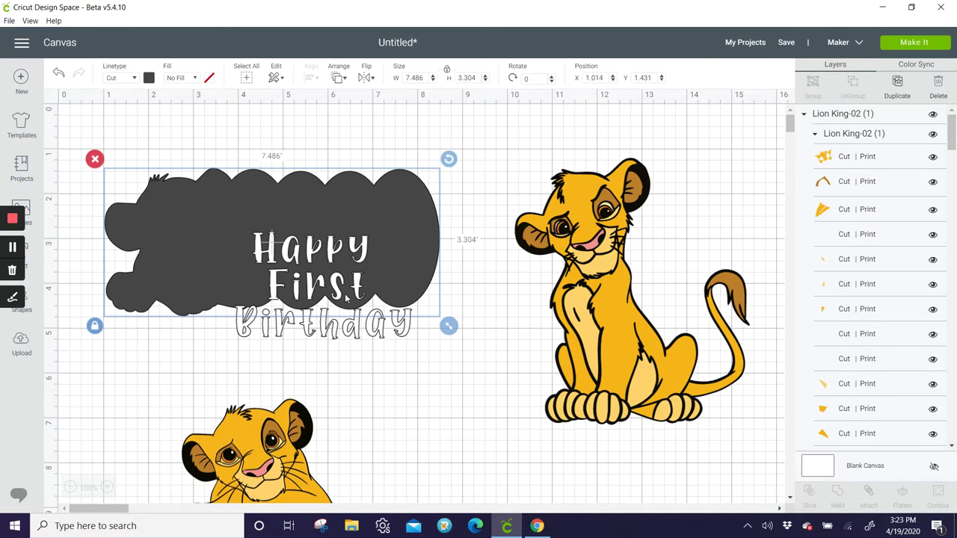
Place the lion copy and the words "Happy", "First" and "Birthday" in position on the welded silhouette
left_click(346, 297)
left_click_drag(258, 464, 182, 240)
left_click_drag(335, 256, 347, 211)
left_click_drag(320, 285, 320, 240)
left_click_drag(335, 308, 335, 261)
Bring "Birthday" to the front and nudge the lying lion to about X 1.042, Y 1.447 so it matches the silhouette
left_click(347, 79)
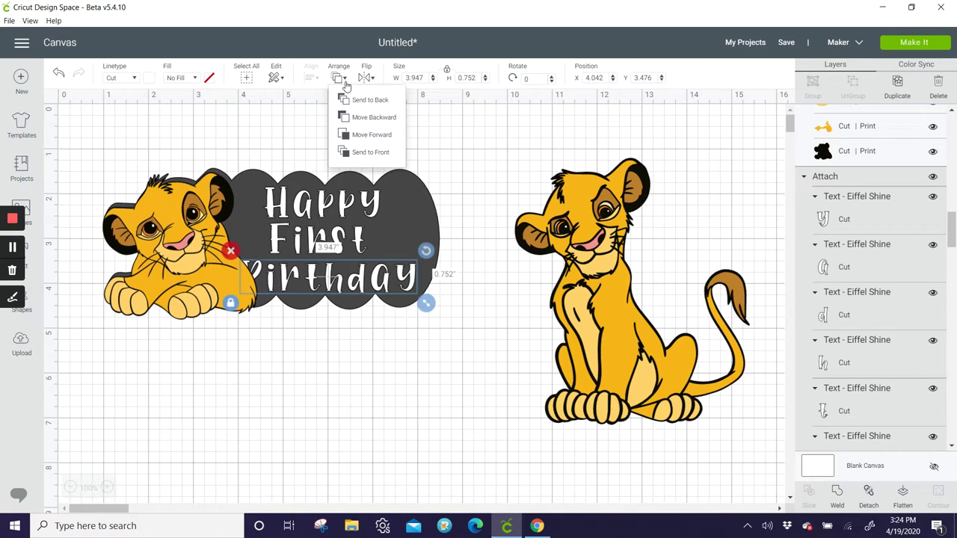
left_click(370, 152)
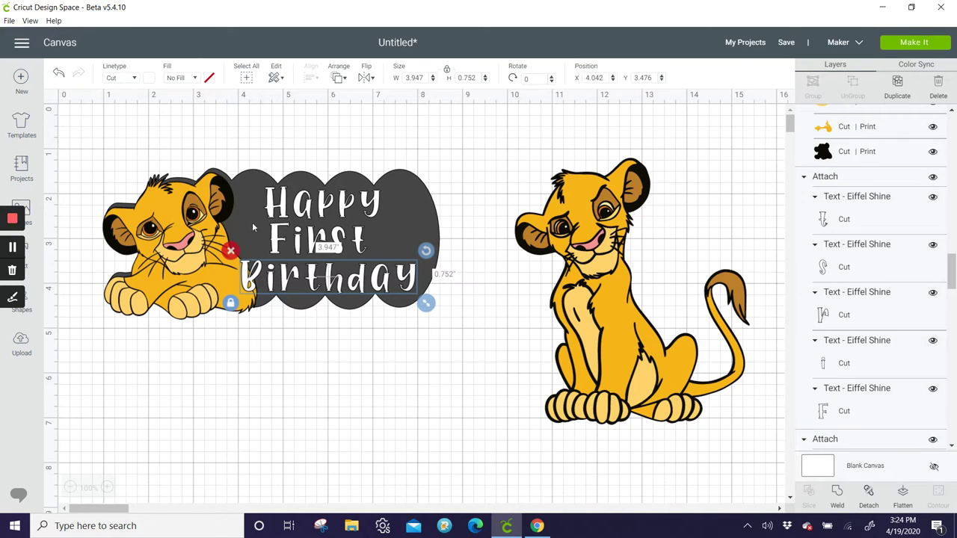
left_click(200, 213)
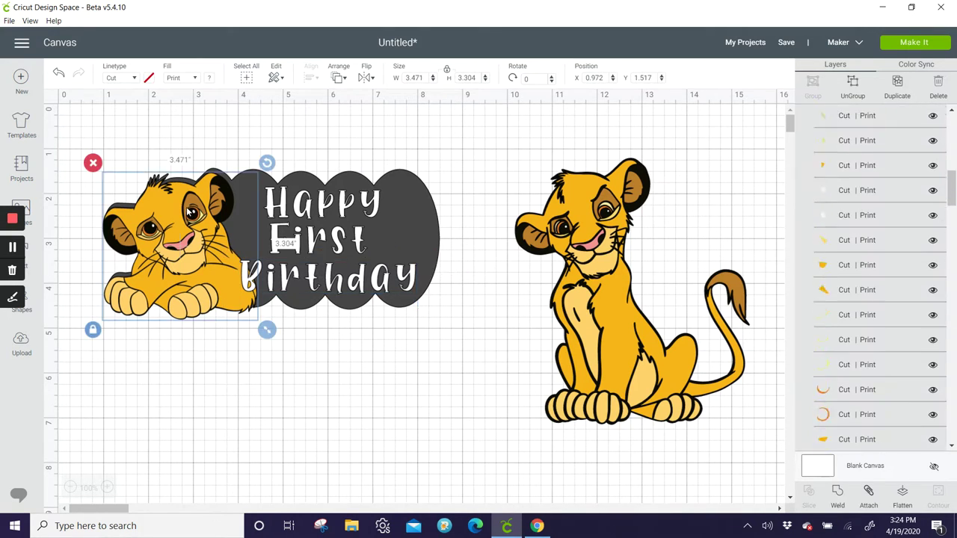
left_click_drag(190, 207, 184, 198)
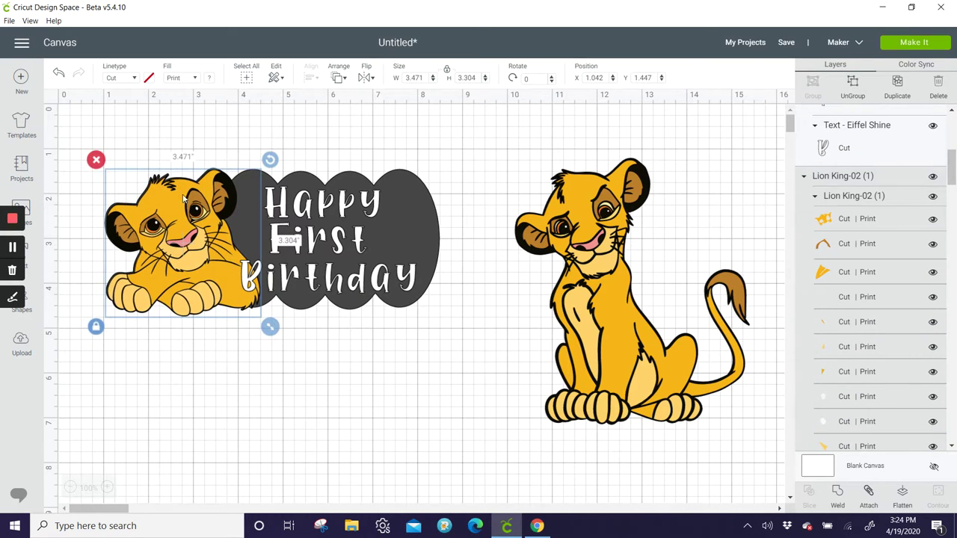
Move the sitting lion to about X 9.158, Y 1.261 and save the project as "lion king cake topper"
left_click(430, 428)
left_click_drag(591, 253, 547, 253)
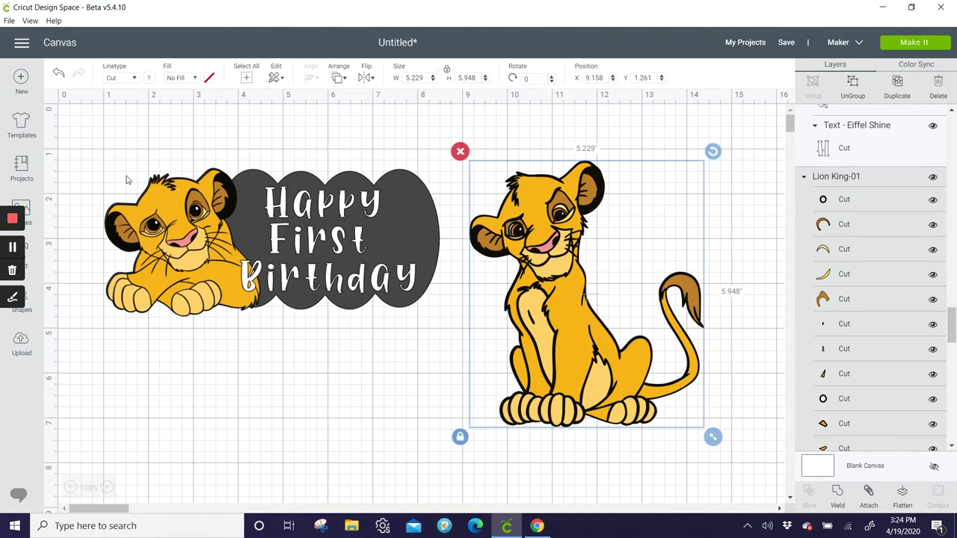
left_click_drag(96, 154, 400, 348)
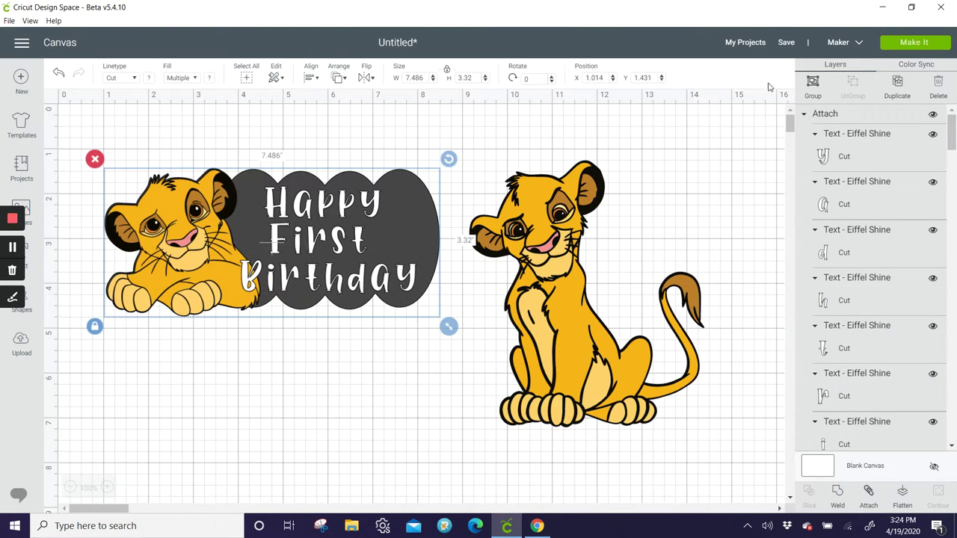
left_click(785, 42)
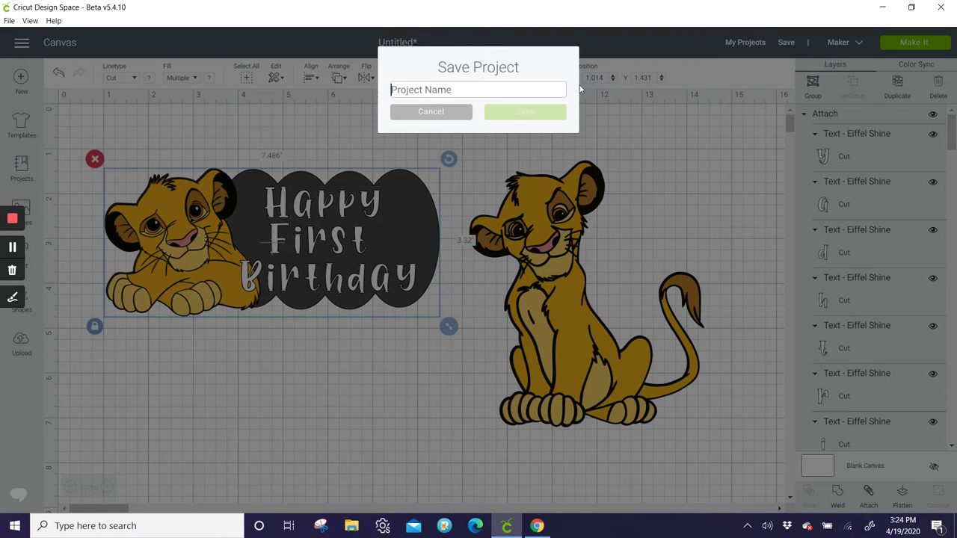
type("lion king cake")
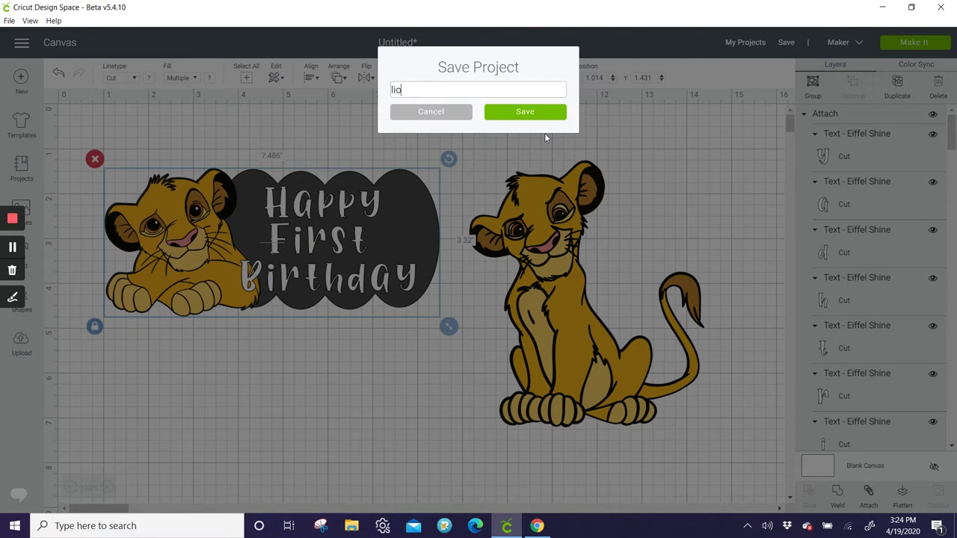
type(" topper")
key("Return")
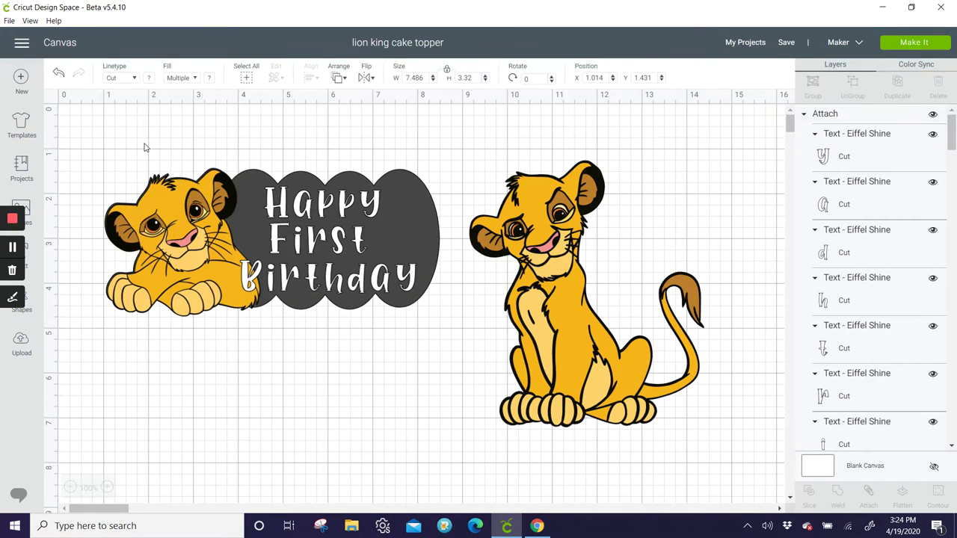
Delete the complete birthday design from the canvas and save the remaining lion as a new project named "lion king off the mat"
left_click_drag(117, 145, 424, 383)
key("Delete")
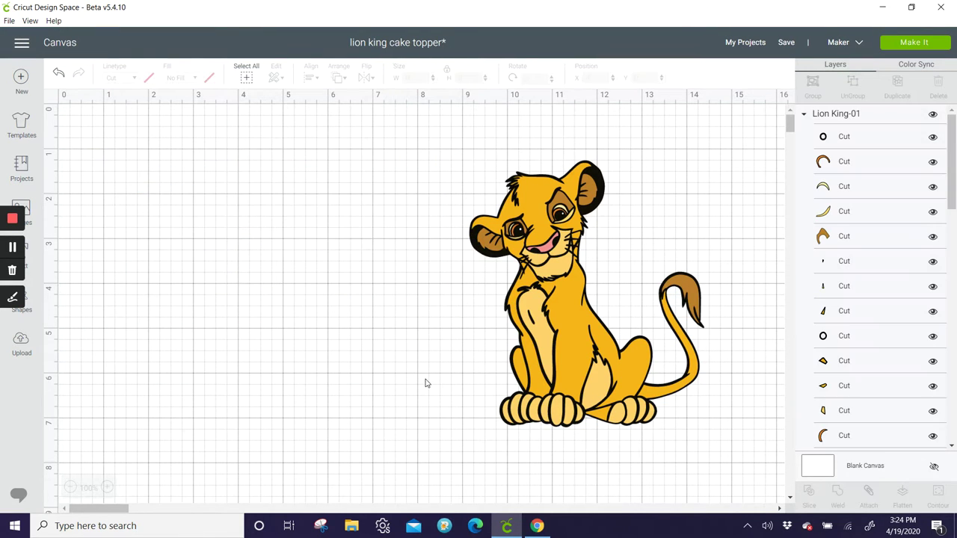
left_click(787, 42)
left_click(796, 73)
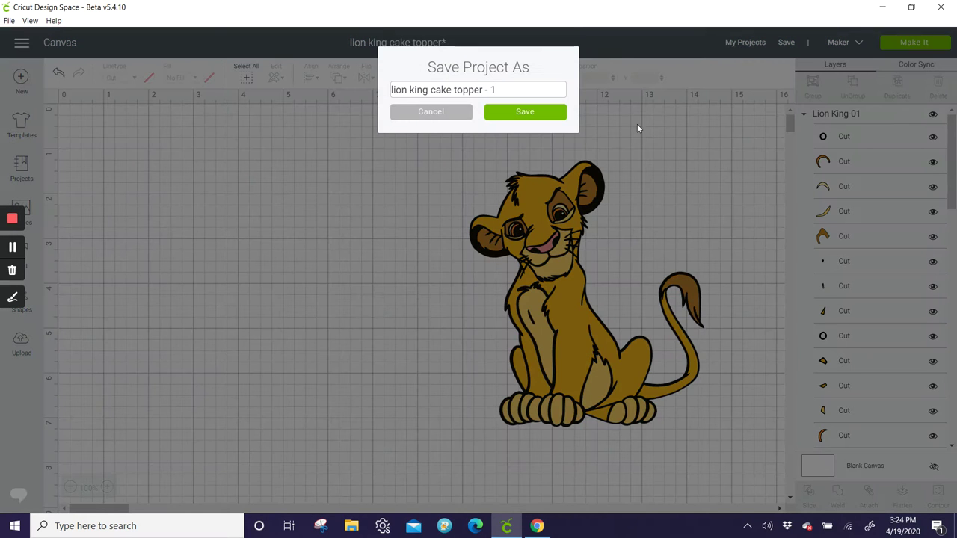
key("BackSpace")
key("BackSpace")
key("BackSpace")
key("BackSpace")
key("BackSpace")
key("BackSpace")
key("BackSpace")
key("BackSpace")
key("BackSpace")
key("BackSpace")
key("BackSpace")
key("BackSpace")
key("BackSpace")
key("BackSpace")
key("BackSpace")
key("BackSpace")
key("BackSpace")
key("BackSpace")
key("BackSpace")
key("BackSpace")
key("BackSpace")
key("BackSpace")
key("BackSpace")
key("BackSpace")
key("BackSpace")
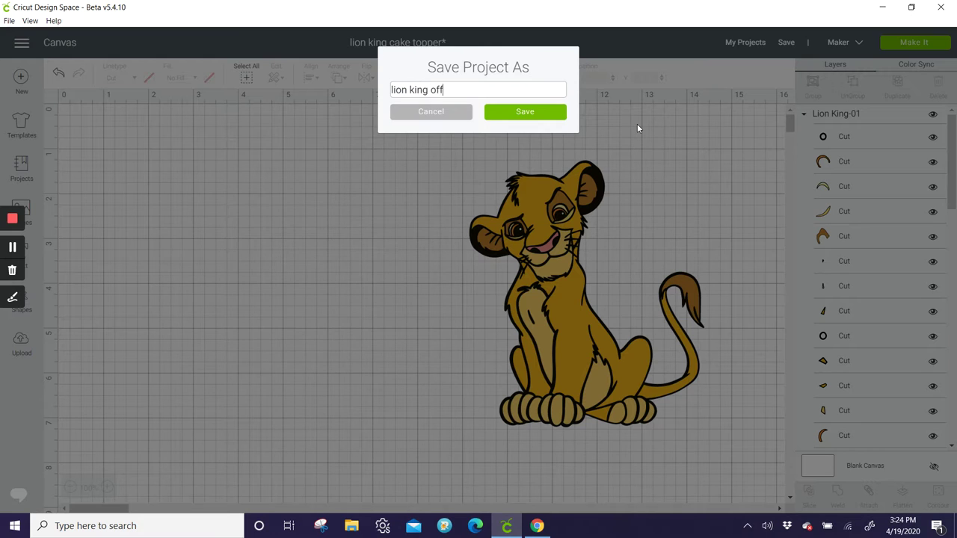
type("lion king off the mat")
key("Return")
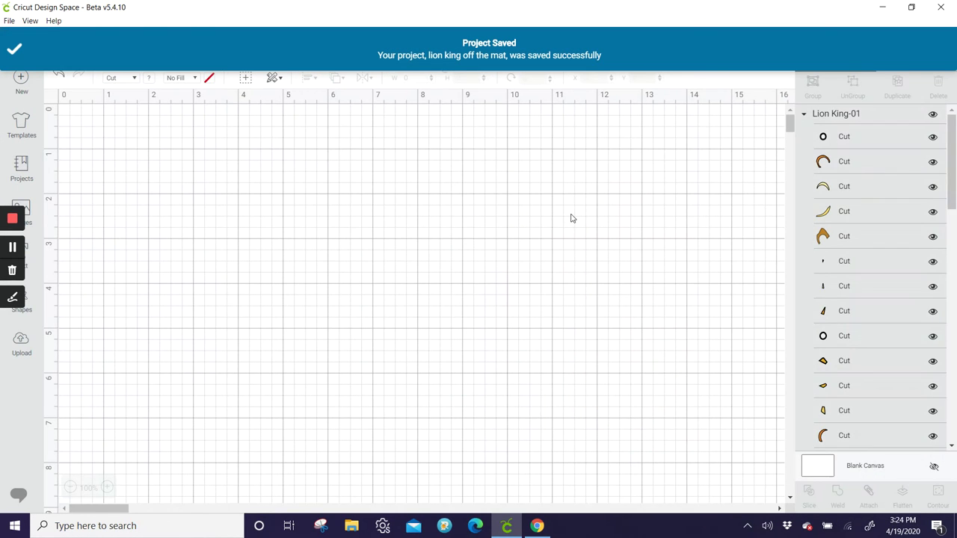
Move the sitting lion to the middle of the canvas, at about X 4.991, Y 1.705
left_click_drag(570, 216, 305, 228)
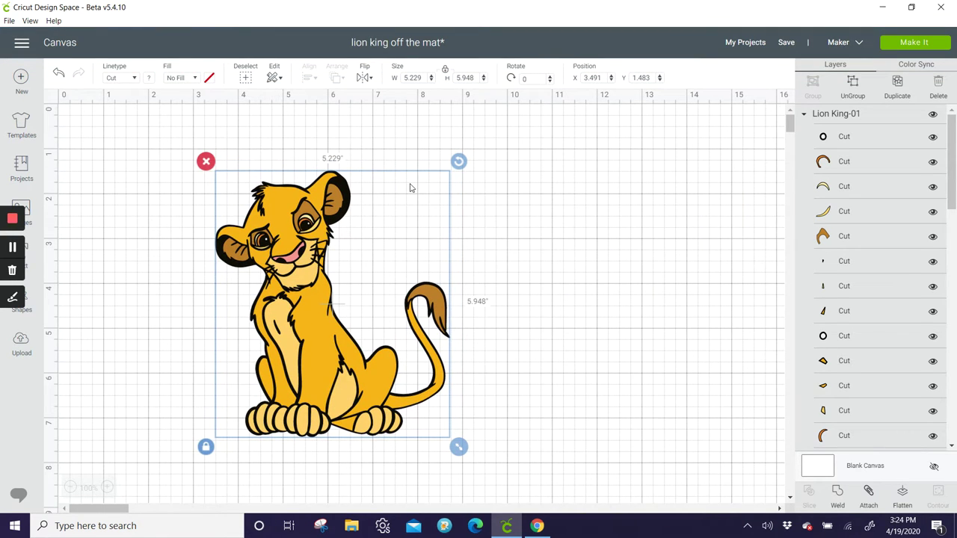
left_click_drag(336, 238, 404, 249)
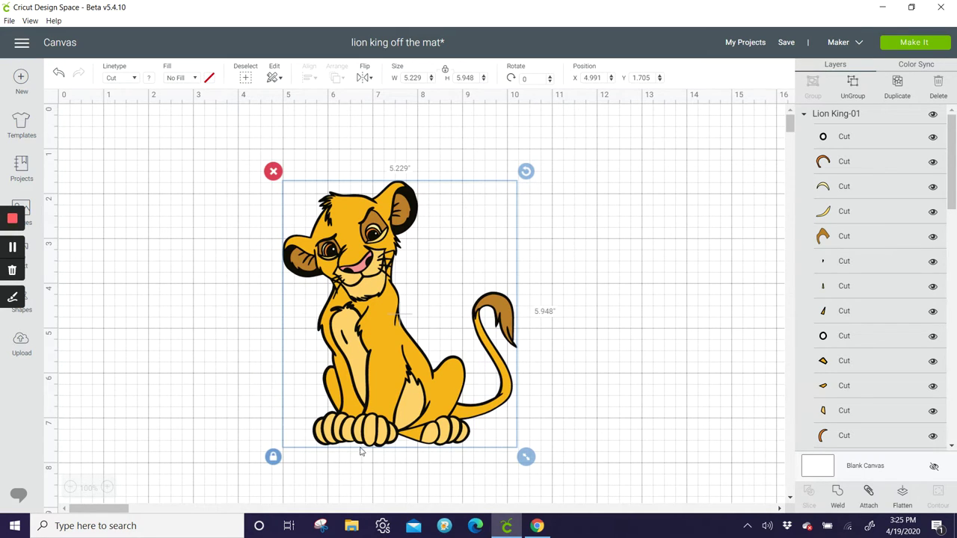
Insert the solid grey-green split tropical leaf from the "leaf" images in the image library
left_click(912, 7)
left_click(186, 233)
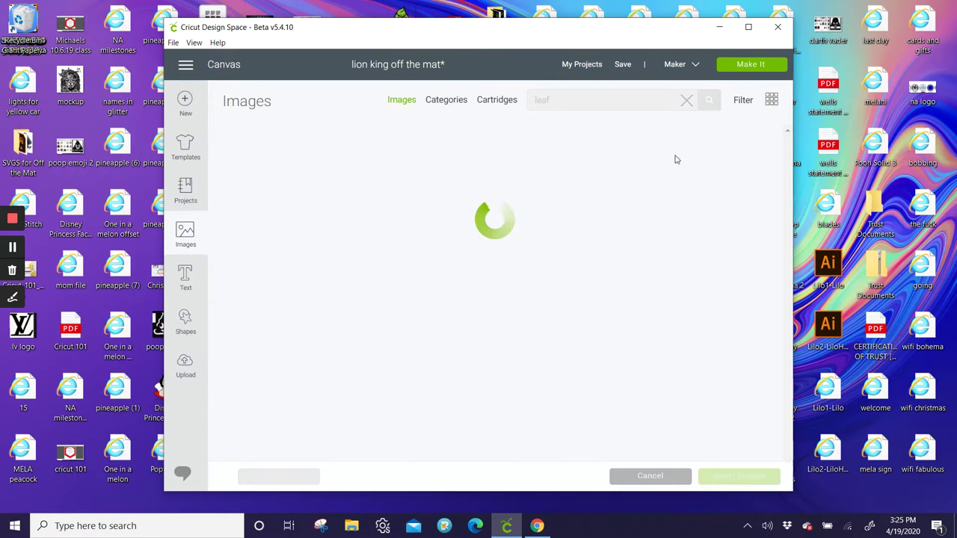
left_click(749, 27)
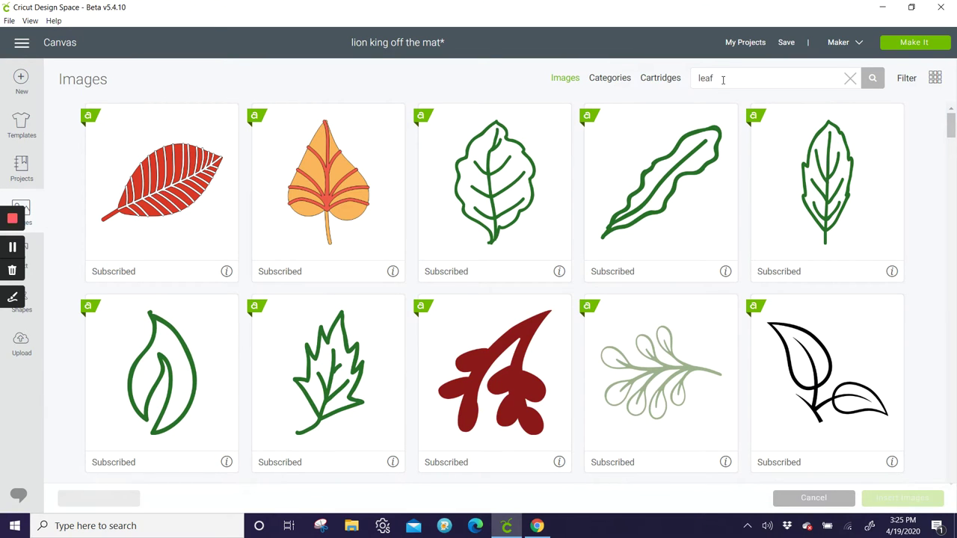
scroll(633, 280, "down", 7)
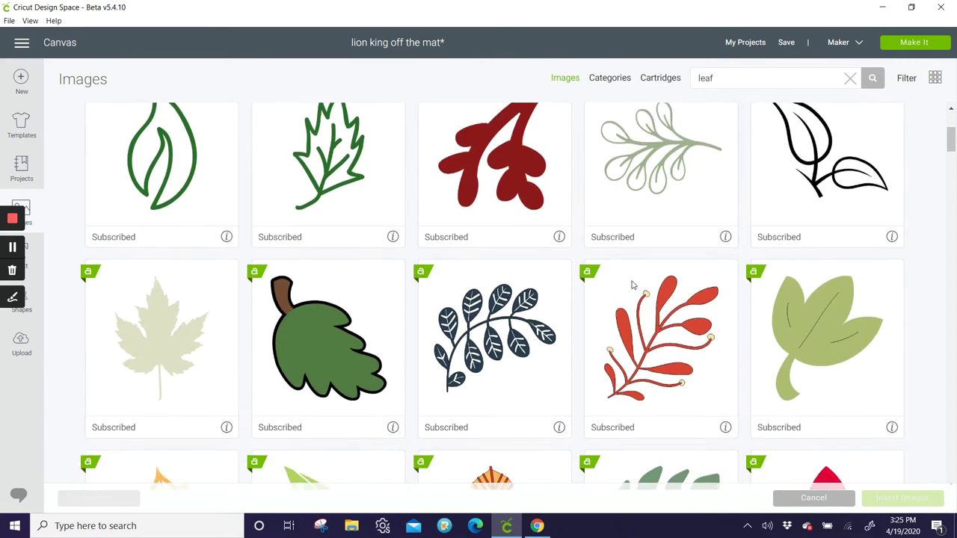
scroll(630, 287, "down", 4)
scroll(630, 287, "up", 4)
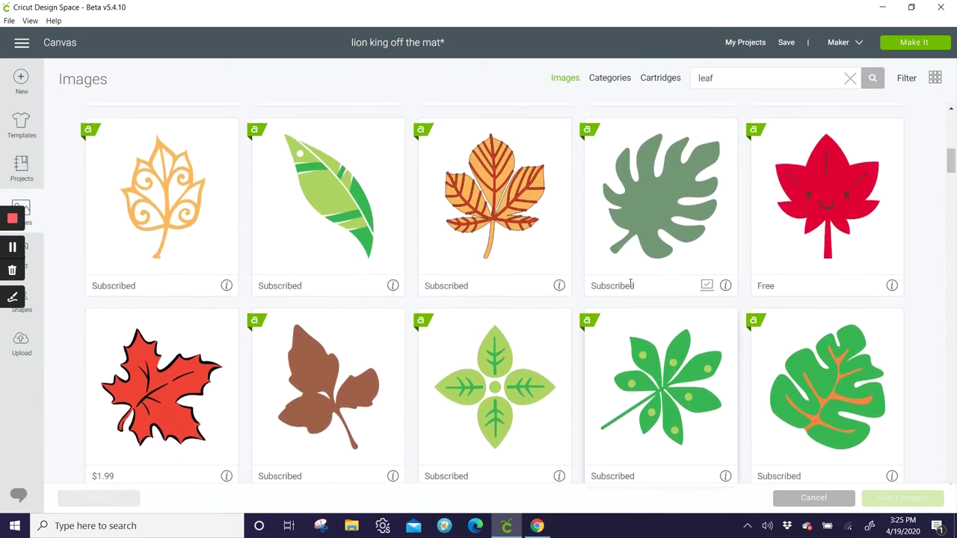
left_click(631, 287)
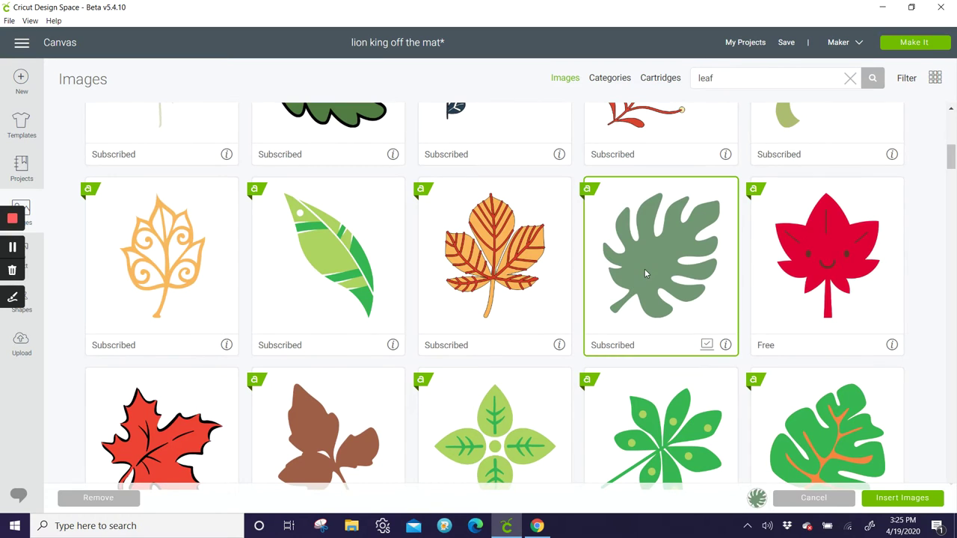
left_click(902, 498)
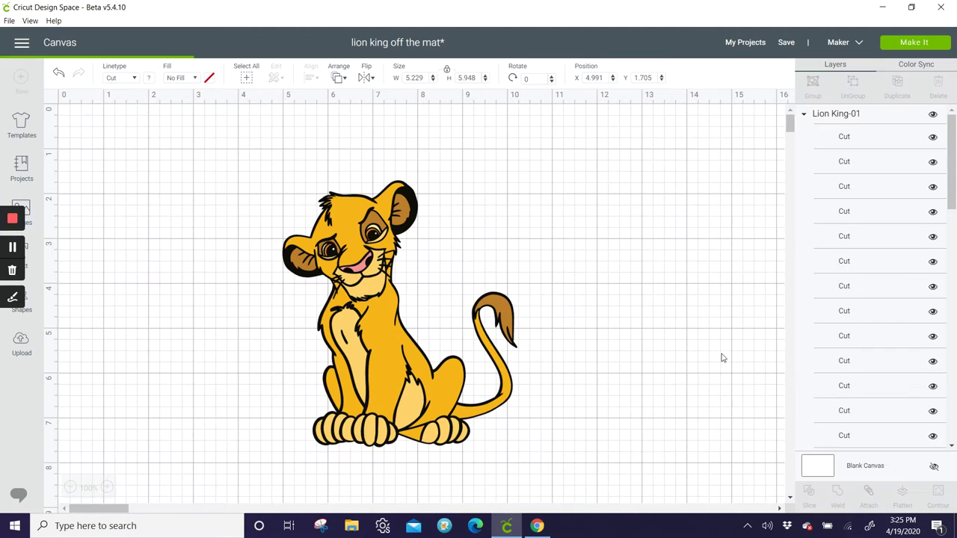
Search the image library for "tree trunk"
left_click(41, 216)
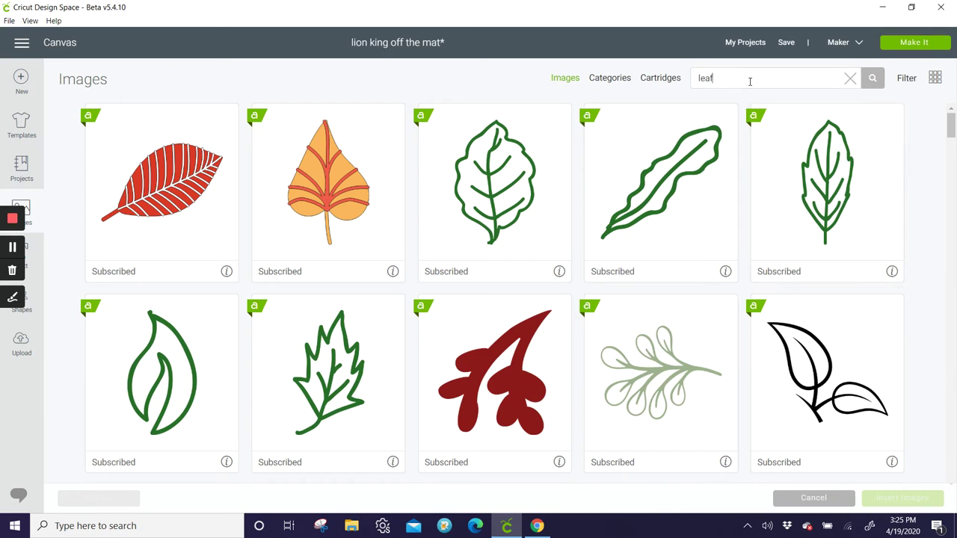
left_click(727, 76)
type("tree")
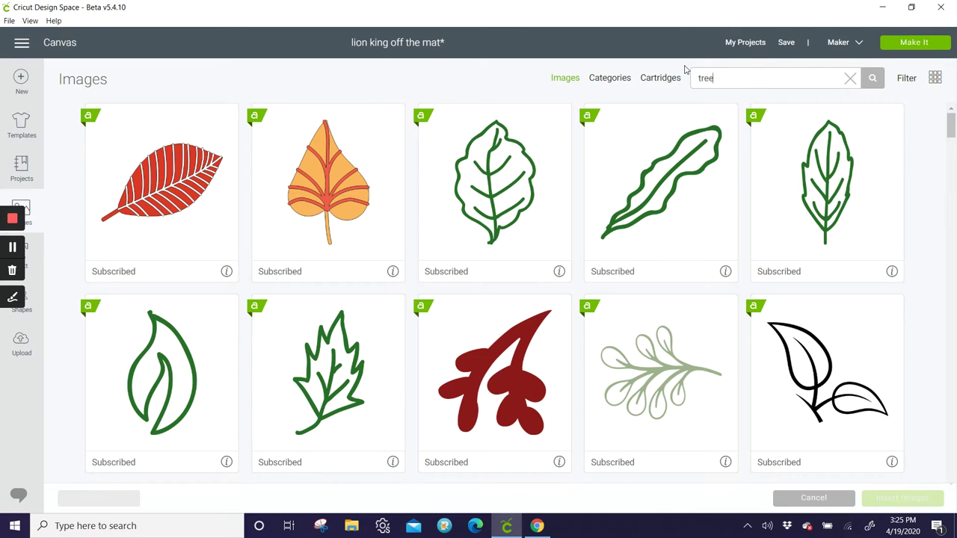
type(" trunk")
key("Return")
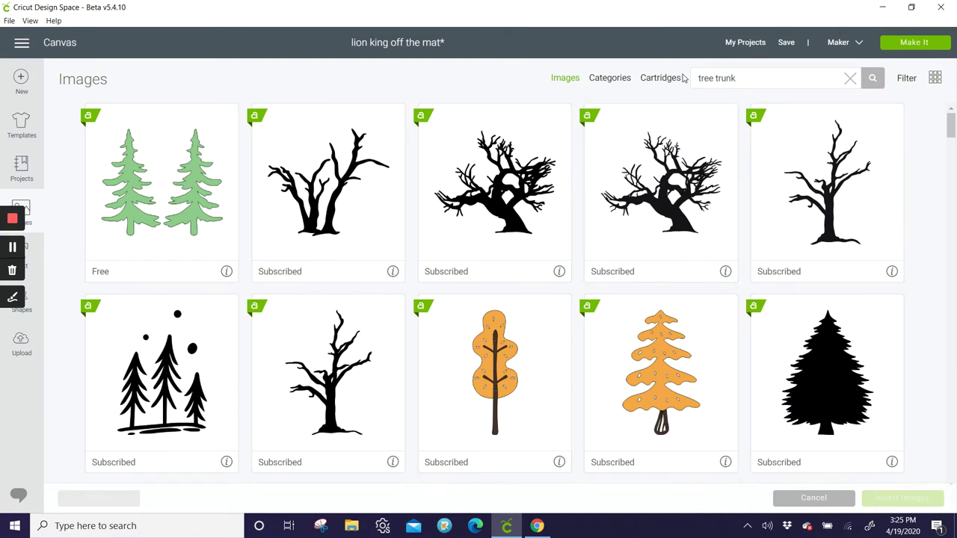
Find and insert the green Tree Case image and the peach and pink Tree Stump image from the tree trunk results
scroll(490, 224, "down", 10)
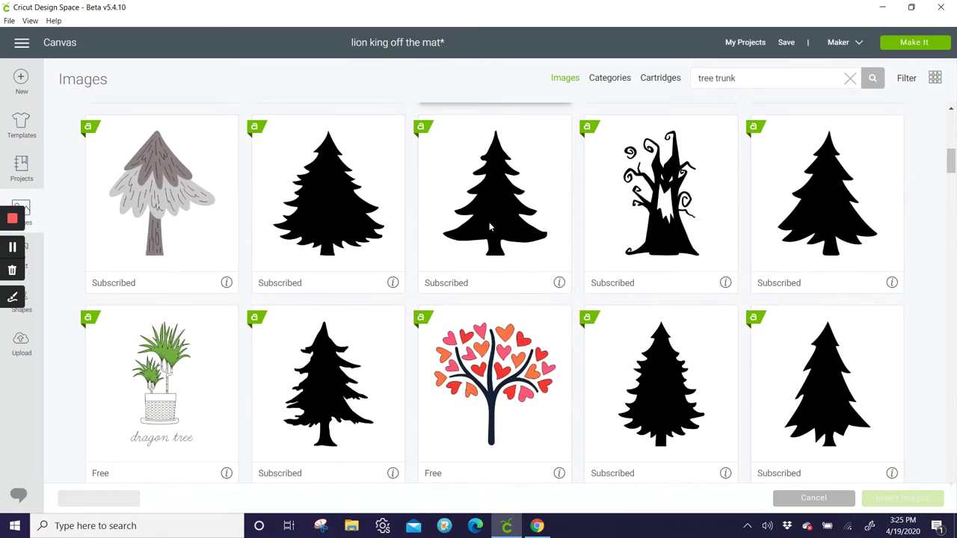
scroll(491, 228, "down", 10)
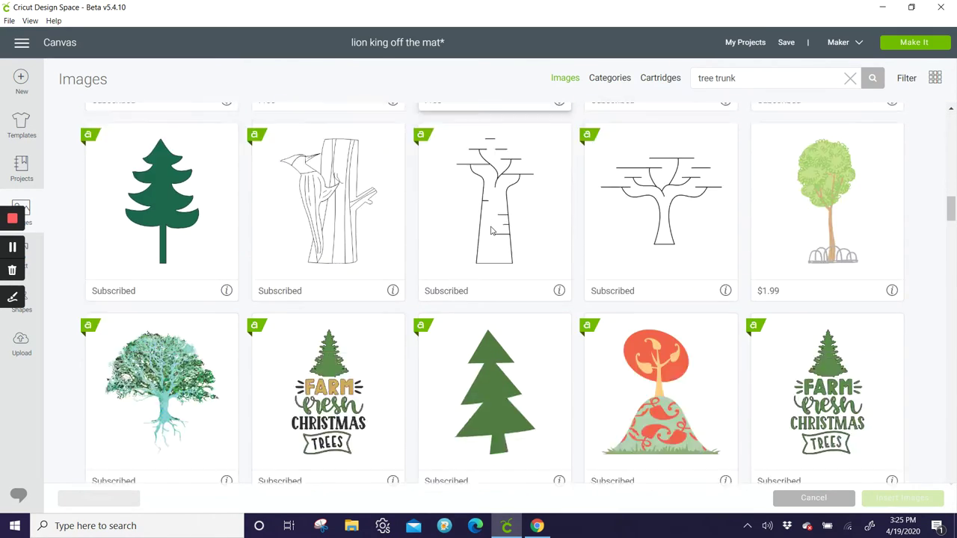
scroll(490, 231, "down", 7)
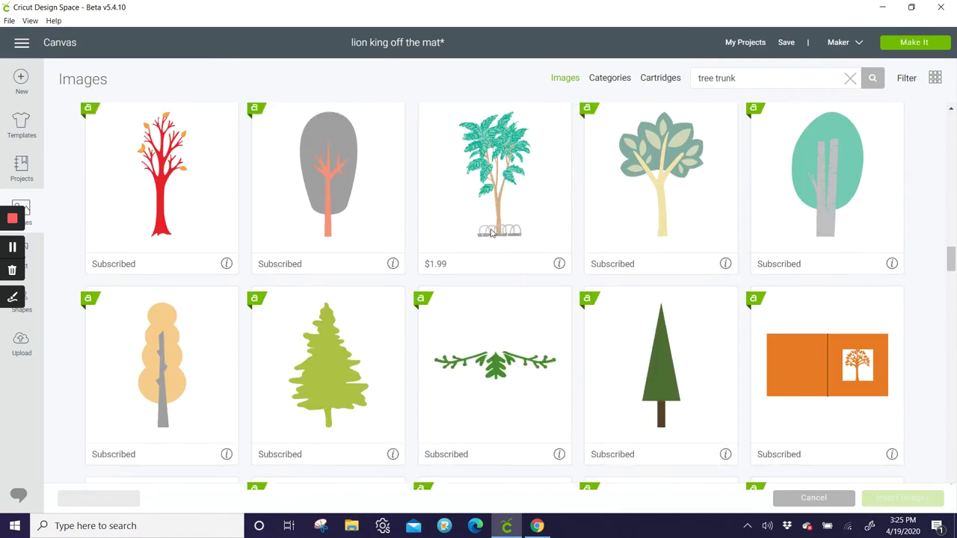
scroll(491, 234, "down", 7)
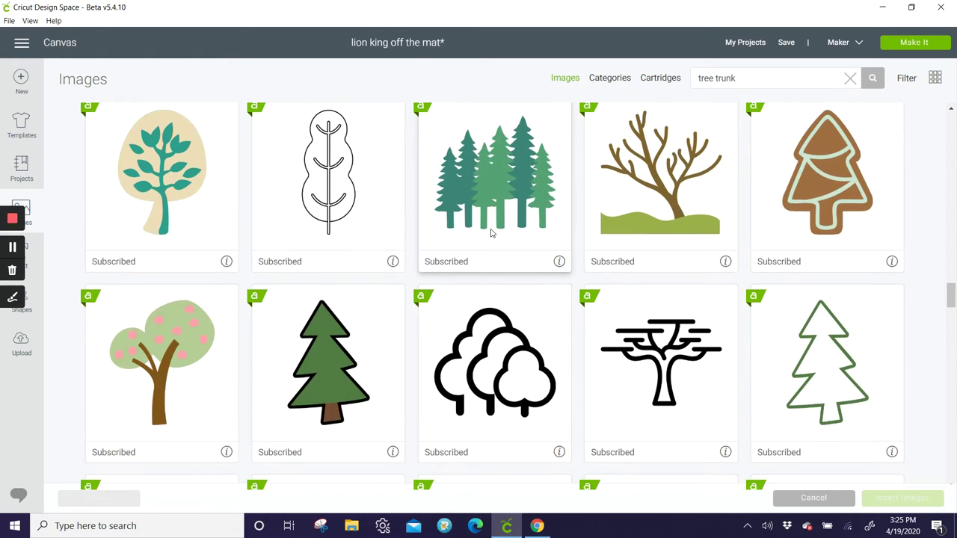
scroll(491, 235, "down", 1)
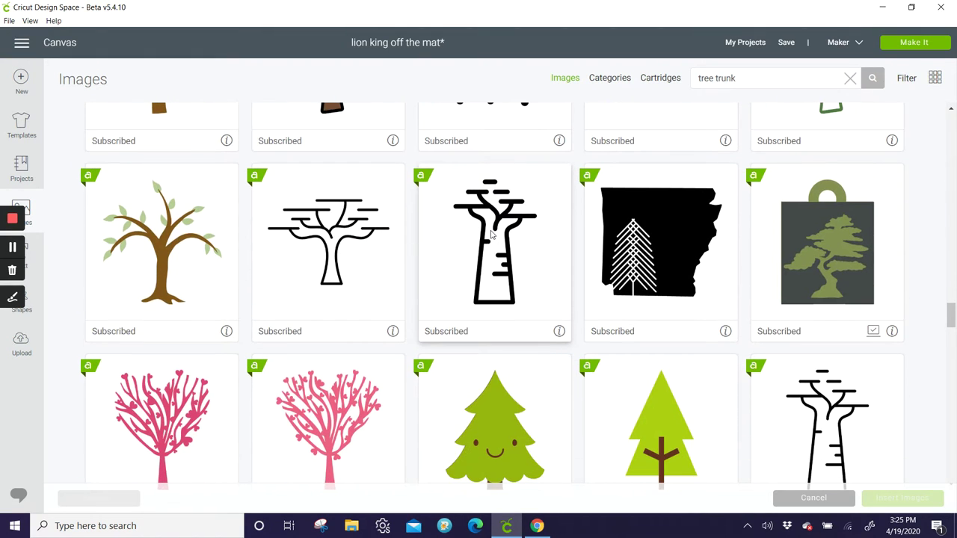
scroll(492, 234, "down", 1)
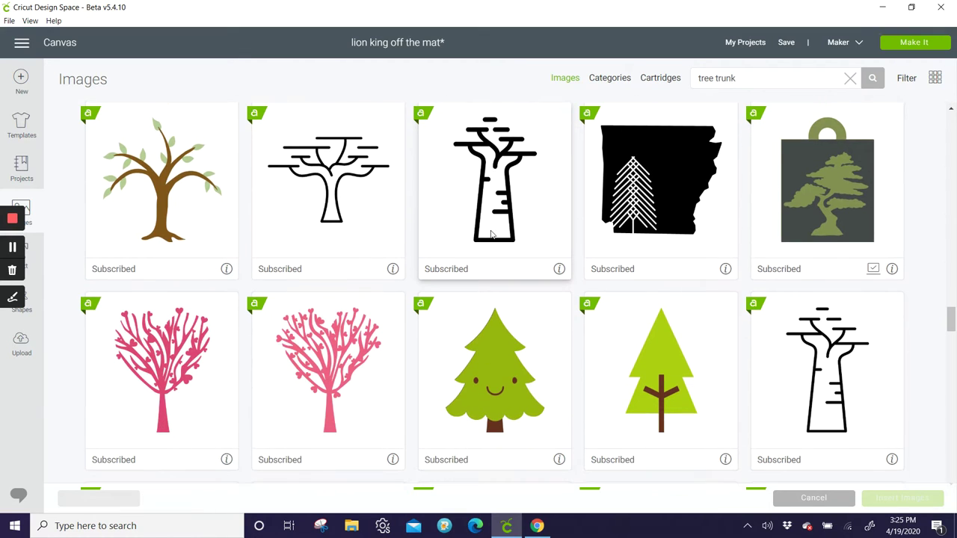
left_click(841, 203)
scroll(428, 264, "down", 5)
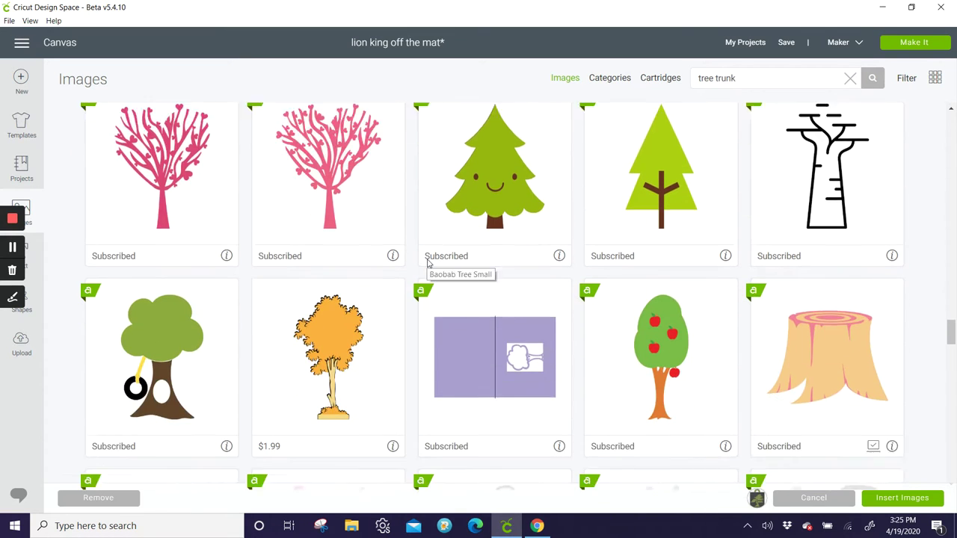
left_click(859, 259)
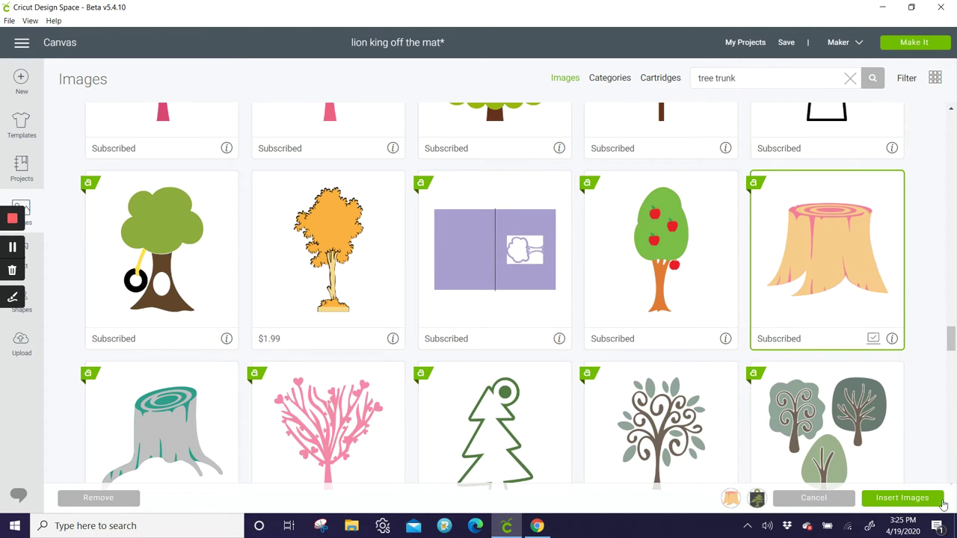
left_click(909, 499)
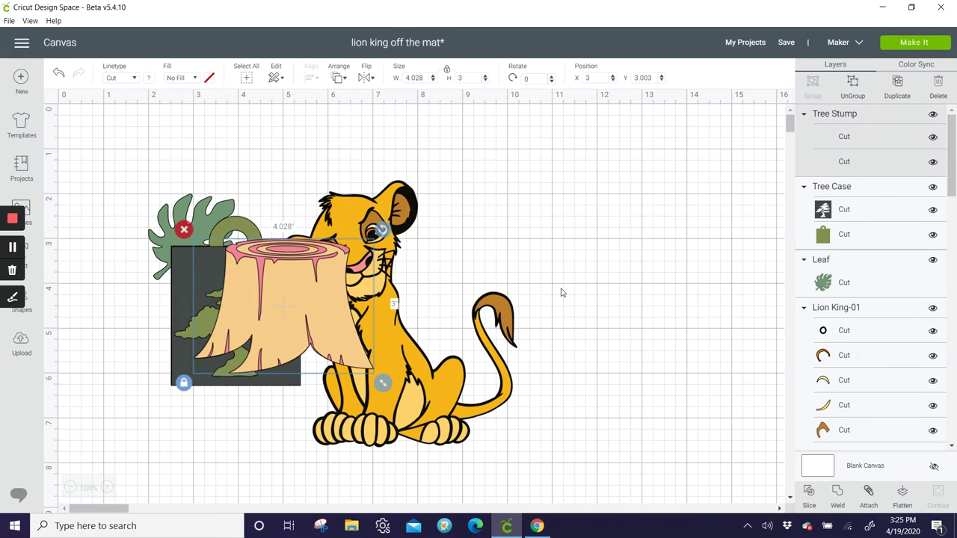
Move the tree stump beside the lion to about X 10.097, Y 2.656 and recolour its peach layer dark brown
left_click_drag(279, 296, 597, 280)
left_click(849, 138)
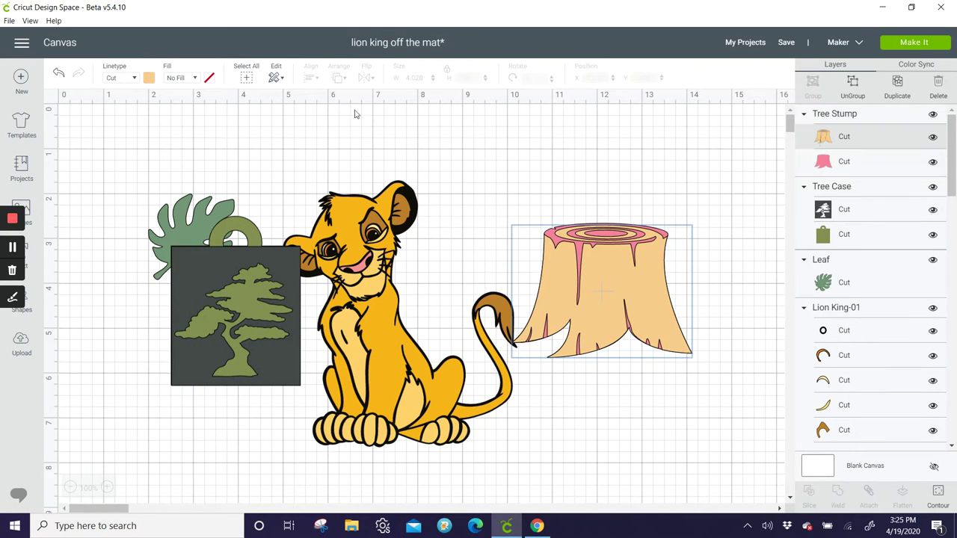
left_click(148, 79)
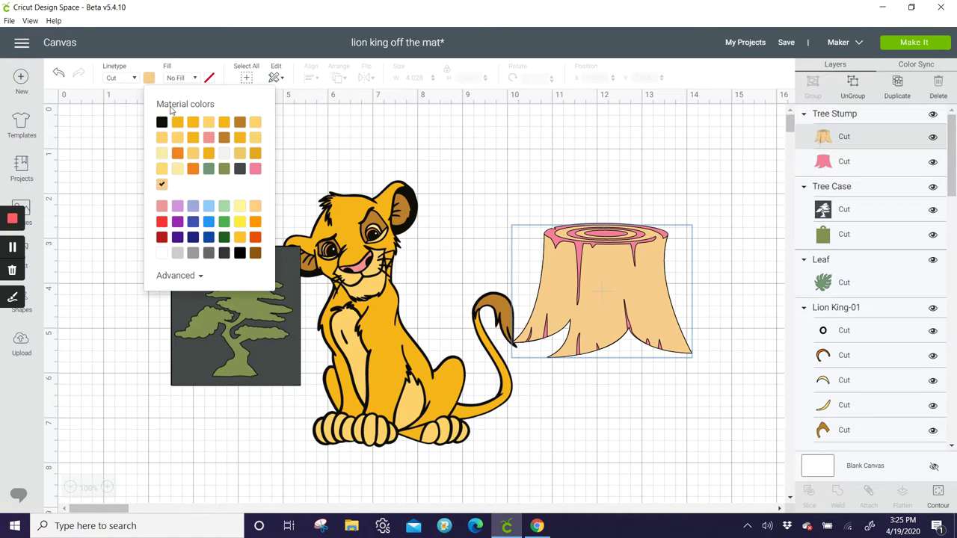
left_click(255, 252)
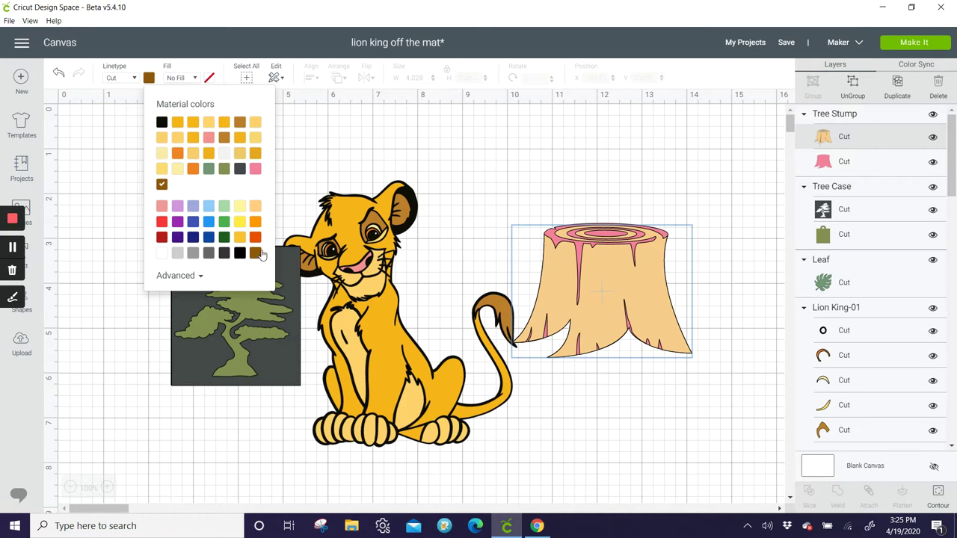
Recolour the stump's pink layer light yellow and move the stump lower on the canvas, to about X 10.944
left_click(865, 172)
left_click(149, 80)
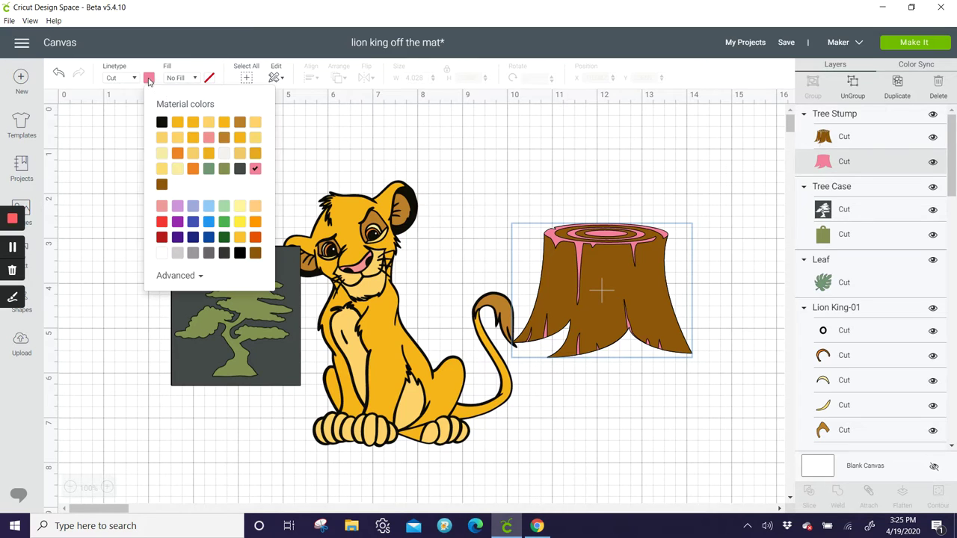
left_click(162, 138)
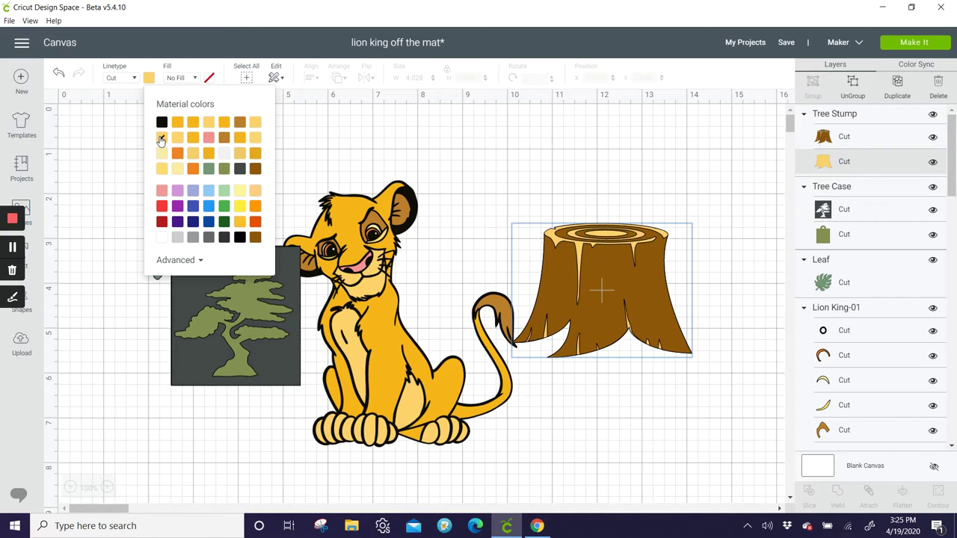
left_click_drag(643, 260, 679, 391)
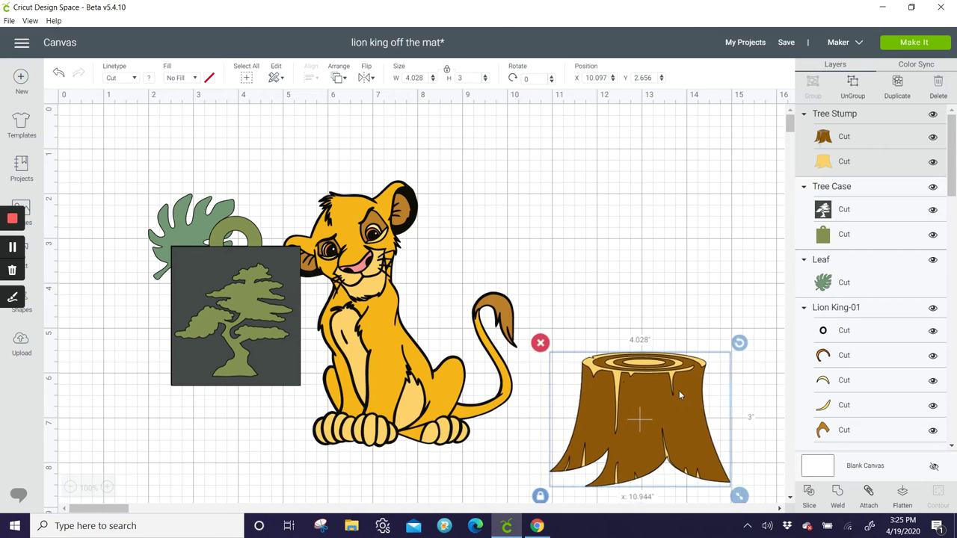
Move the Tree Case image clear of the leaf and lion, to about X 1.556, Y 4.708
left_click(242, 329)
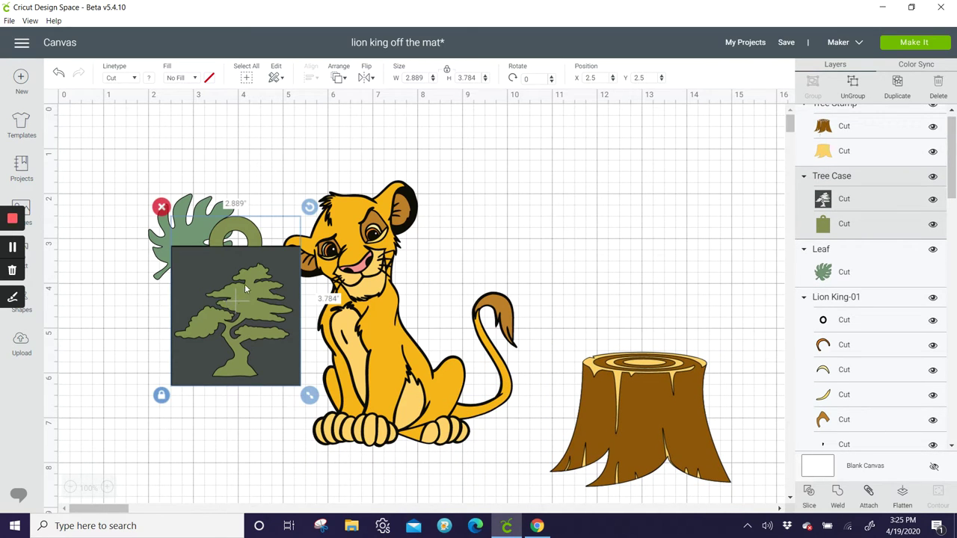
scroll(243, 348, "down", 2)
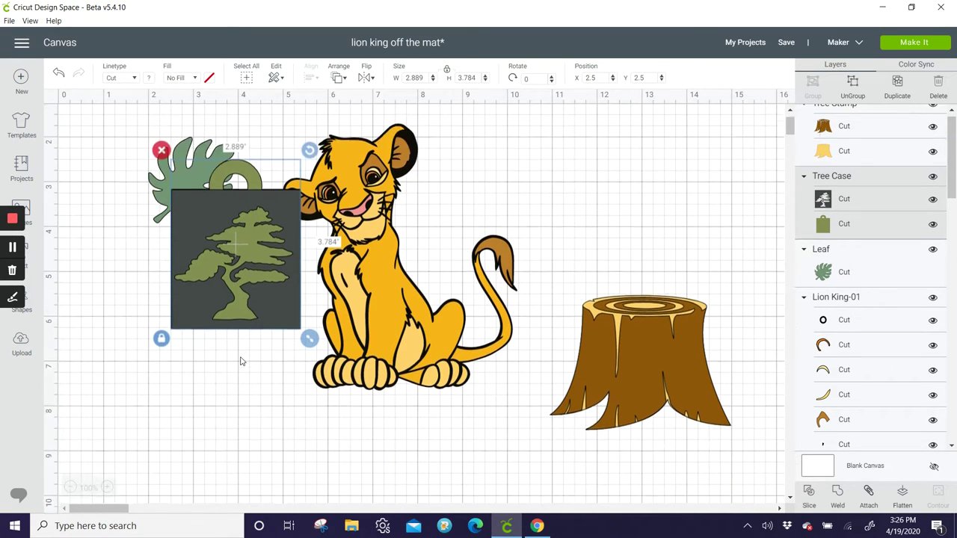
left_click_drag(257, 257, 215, 357)
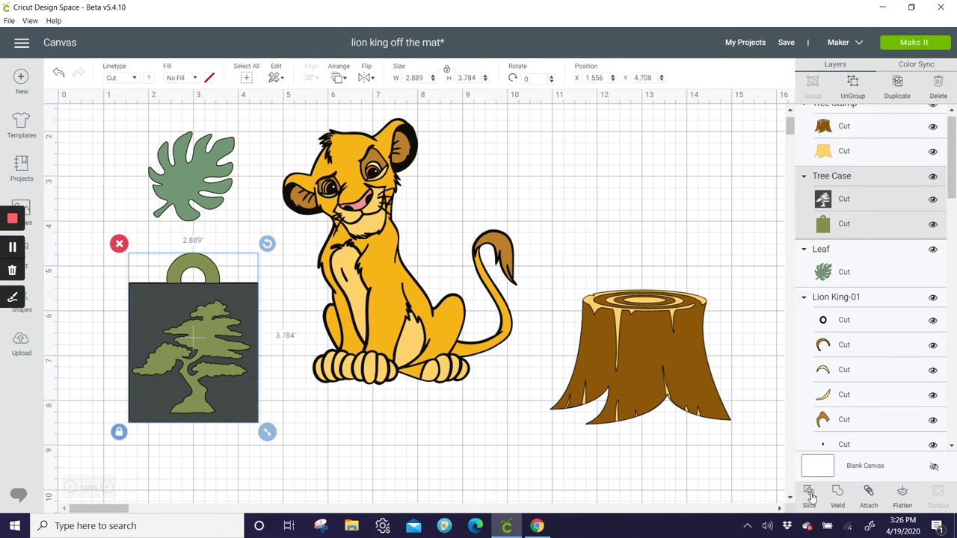
Slice the two Tree Case layers and delete the surplus slice pieces, keeping the piece with the green tree and handle
left_click(809, 495)
left_click_drag(214, 350, 459, 434)
left_click(364, 360)
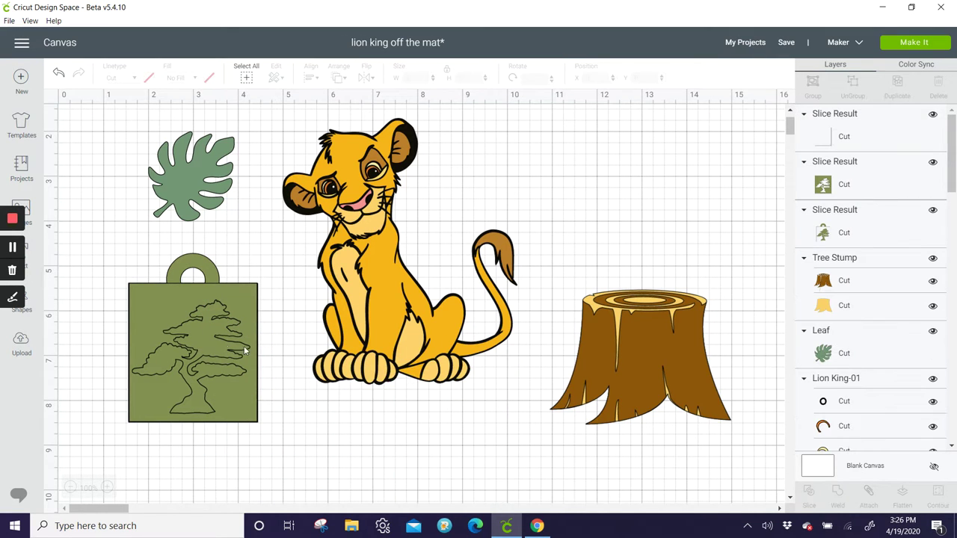
left_click_drag(278, 393, 366, 441)
left_click(265, 355)
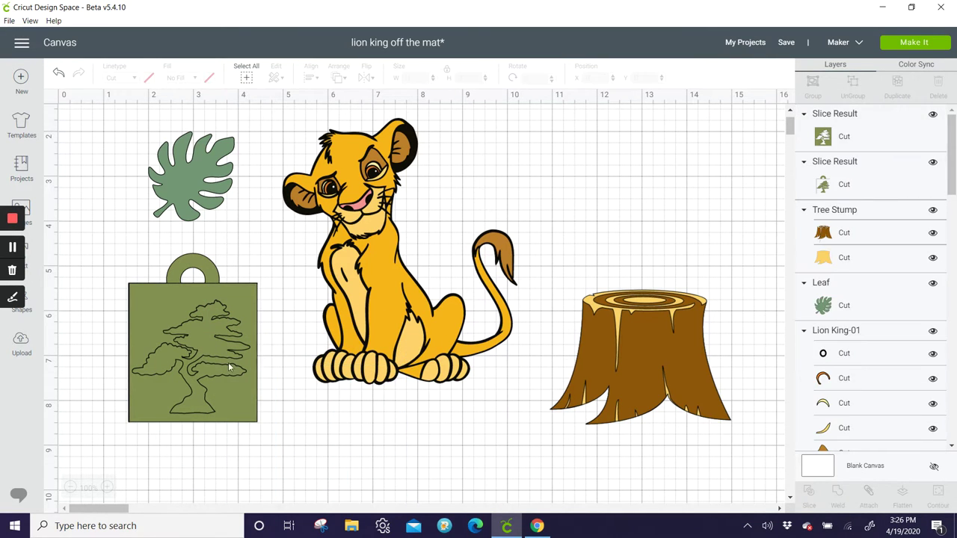
left_click_drag(228, 362, 356, 459)
left_click(258, 354)
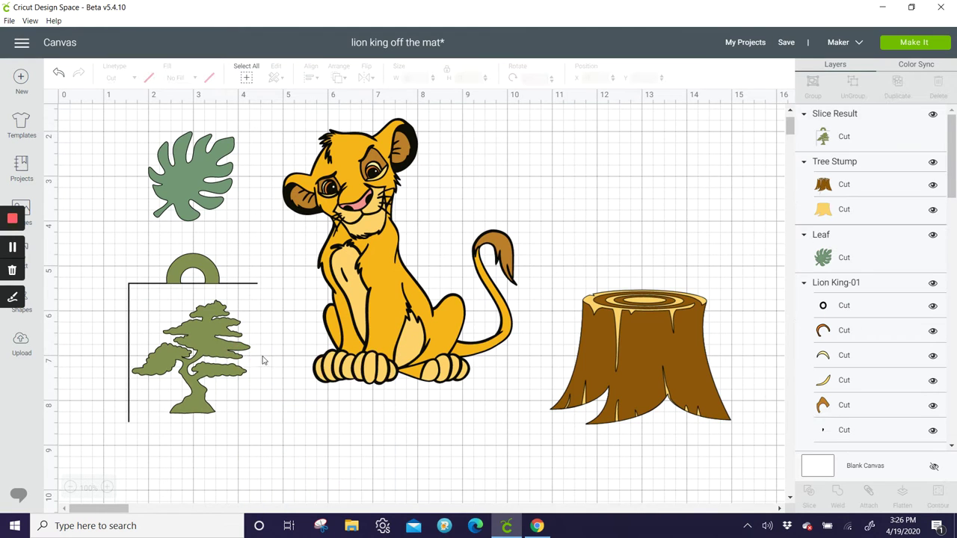
Move the remaining tree slice to about X 1.208, Y 4.681 and open its contours for hiding
left_click_drag(213, 334, 152, 341)
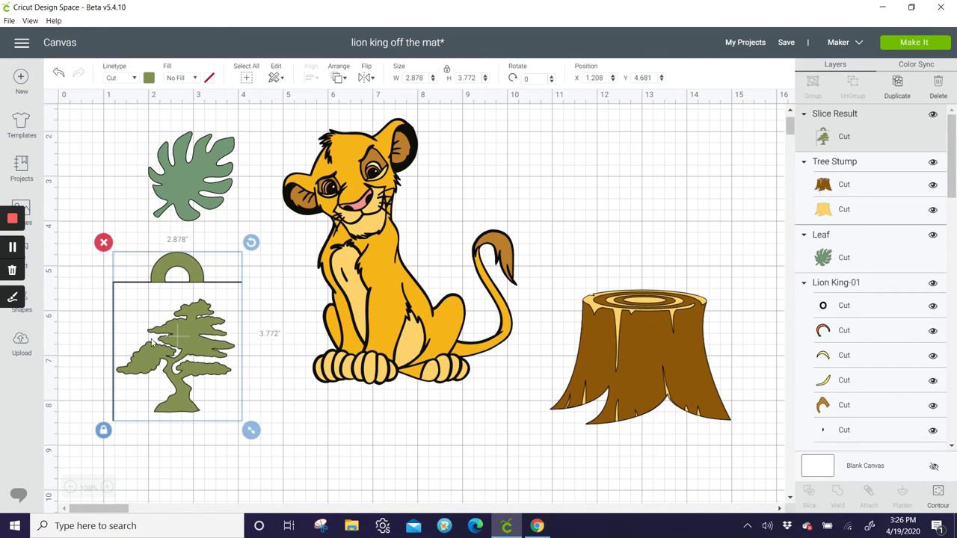
left_click(939, 495)
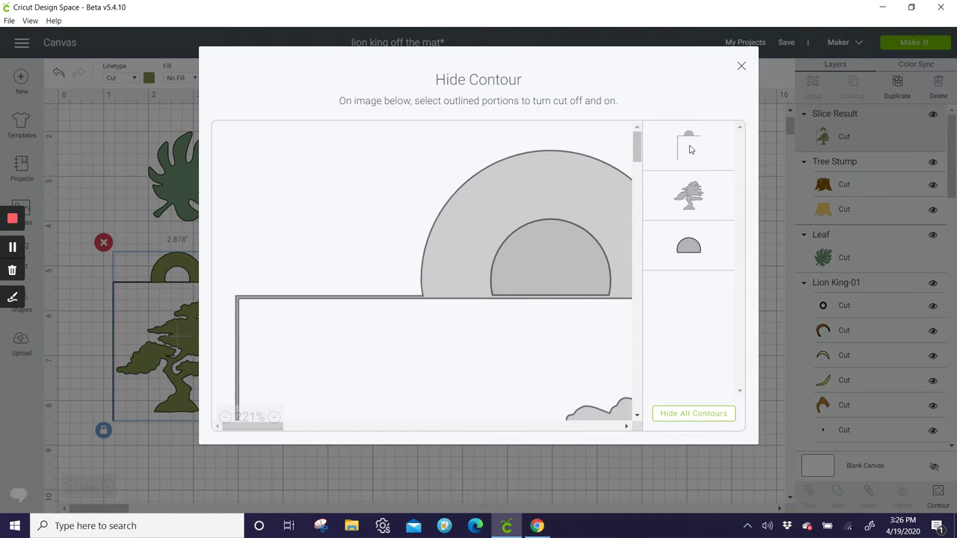